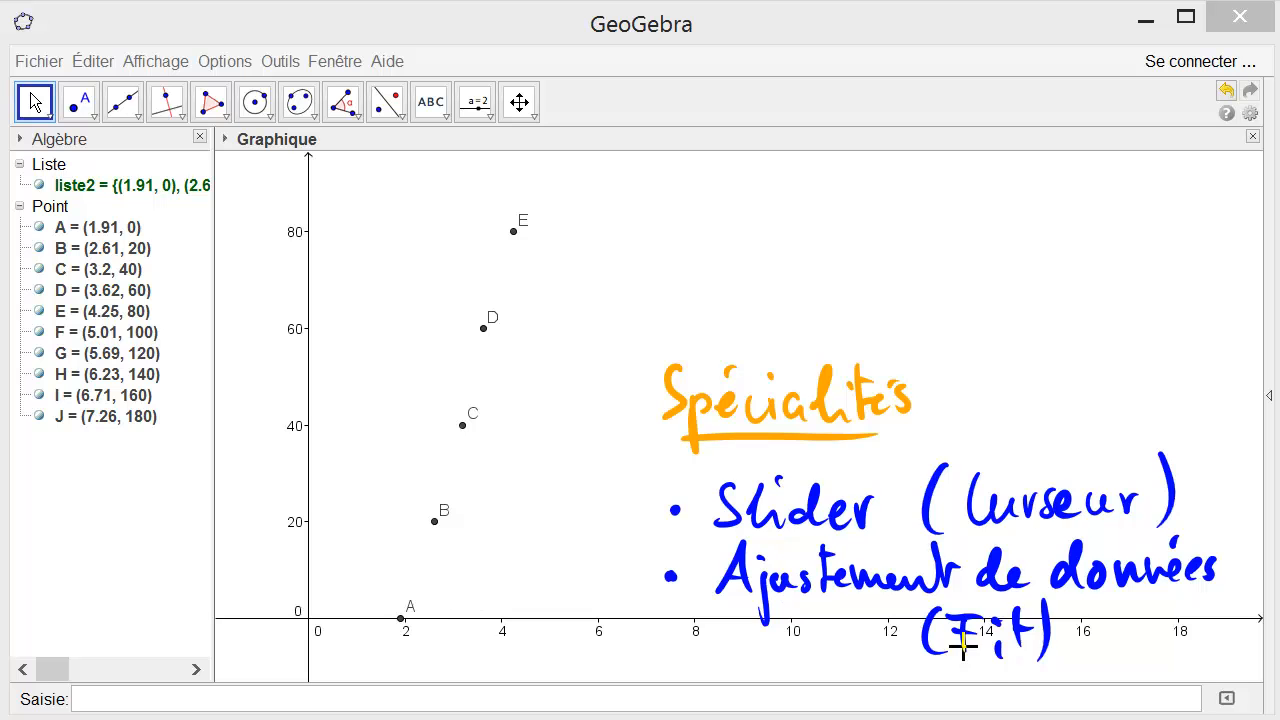
Plot the linear function 10x-10 alongside the data points
{"action": "key", "text": "Escape"}
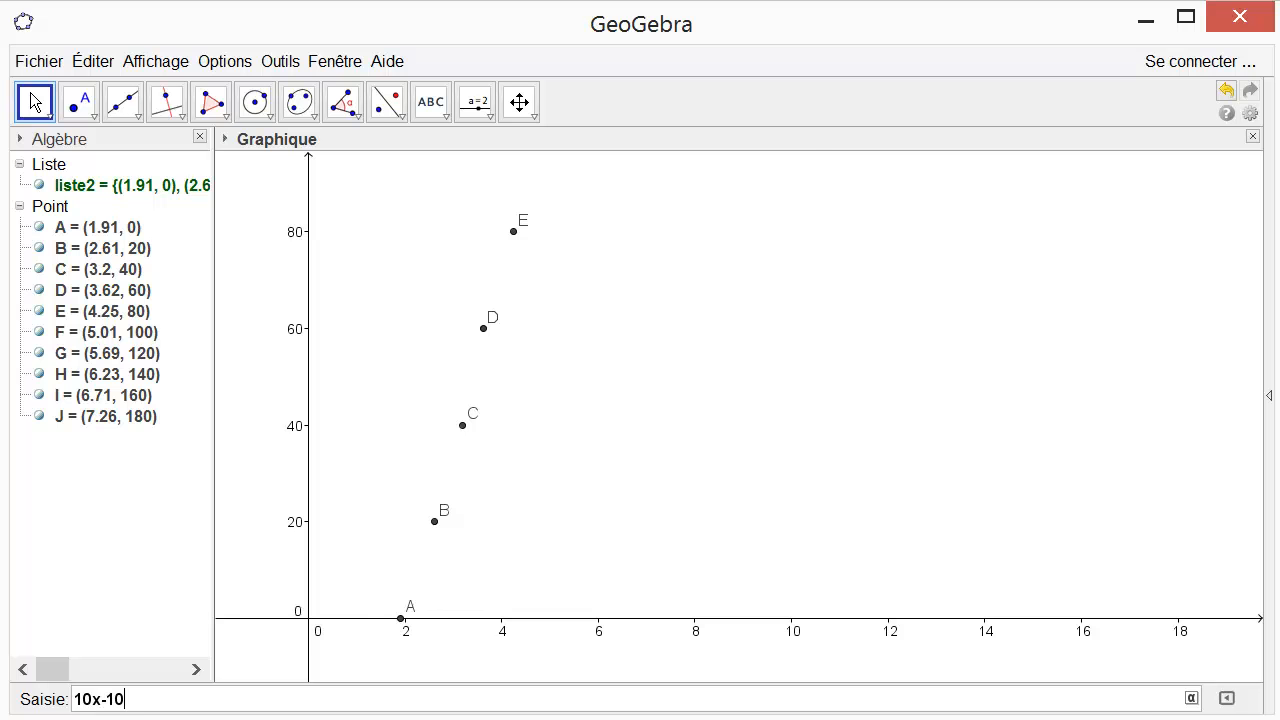
{"action": "key", "text": "Return"}
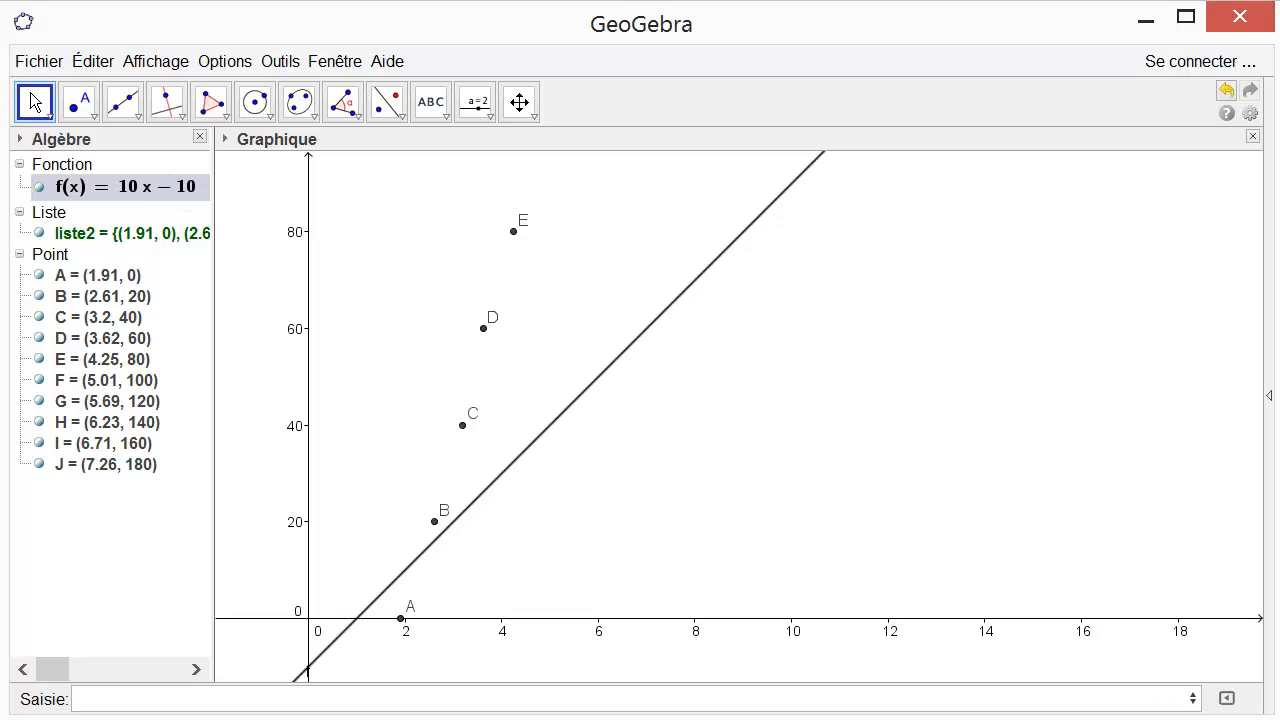
Edit function f directly, setting its slope to 20 and its constant term to -30
{"action": "double_click", "coordinate": [113, 176]}
{"action": "left_click", "coordinate": [93, 187]}
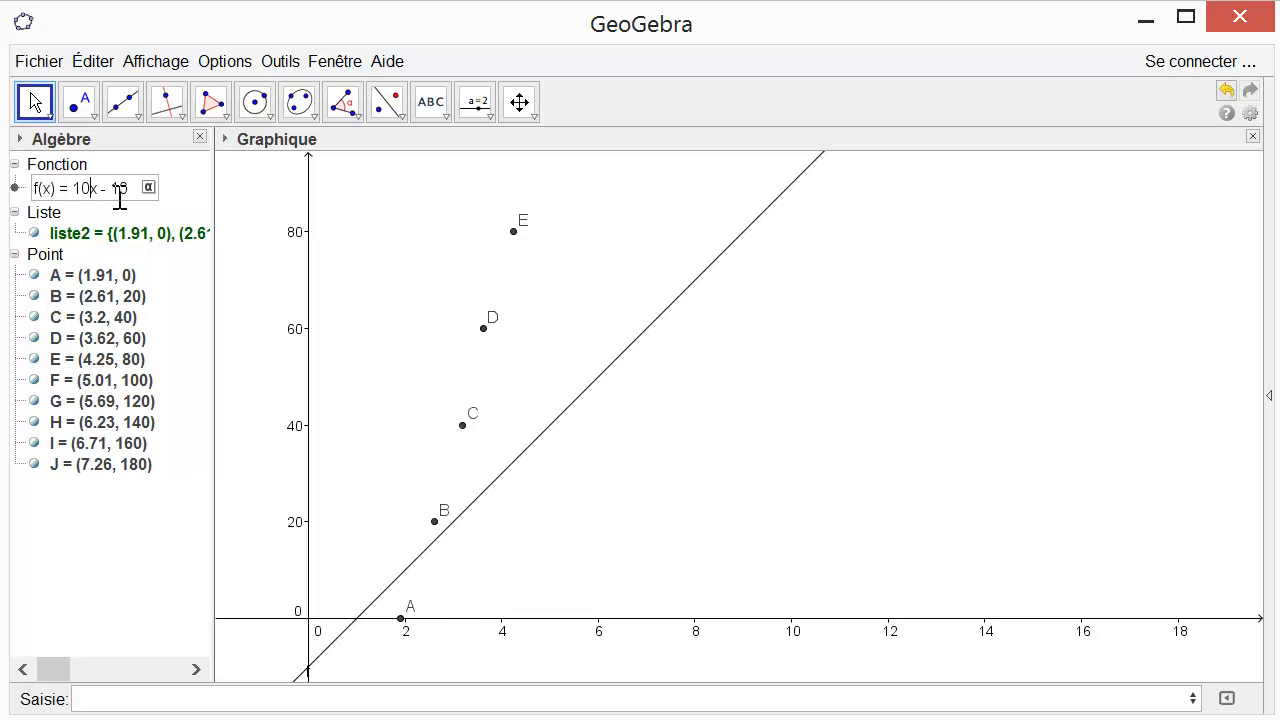
{"action": "type", "text": "20"}
{"action": "key", "text": "Return"}
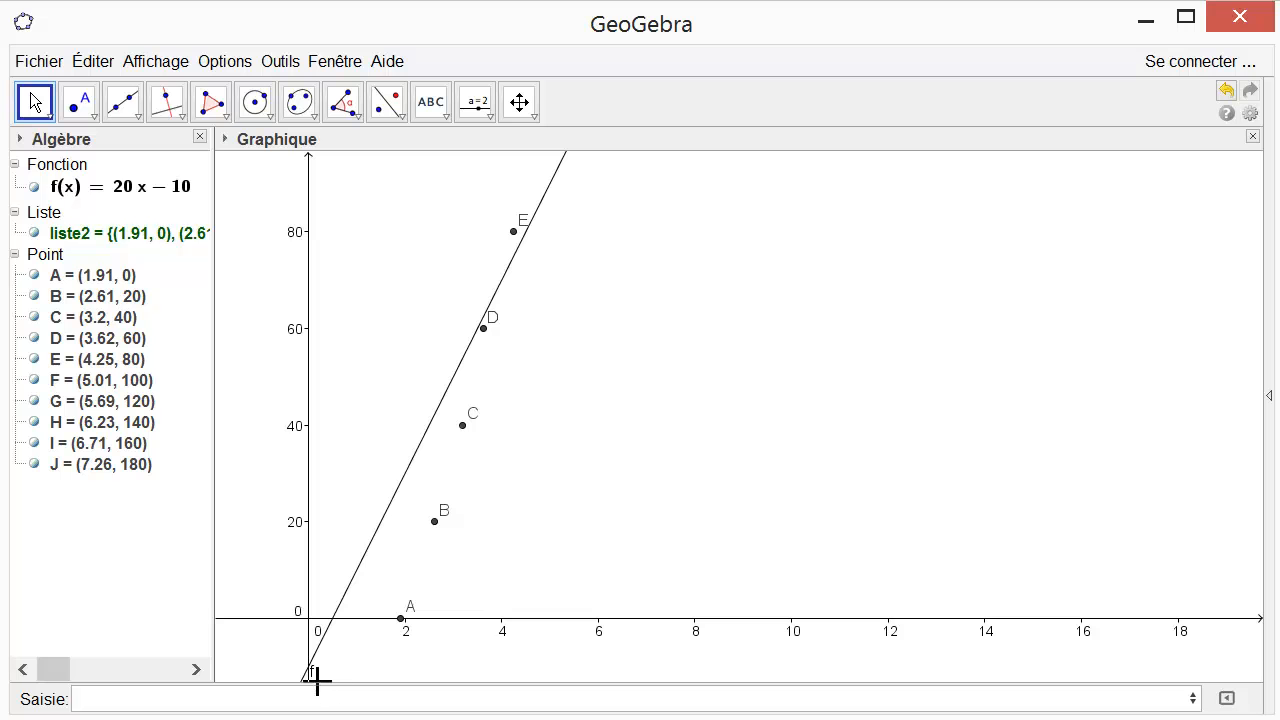
{"action": "double_click", "coordinate": [185, 203]}
{"action": "left_click", "coordinate": [149, 189]}
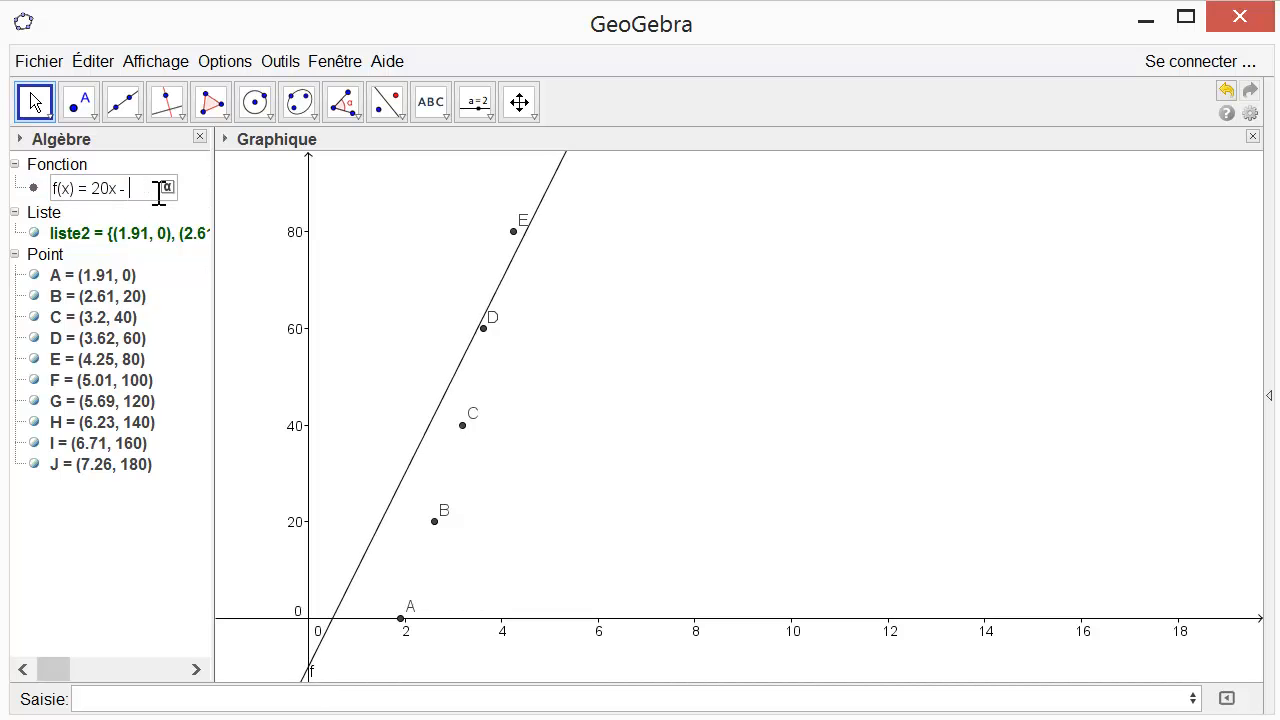
{"action": "key", "text": "Return"}
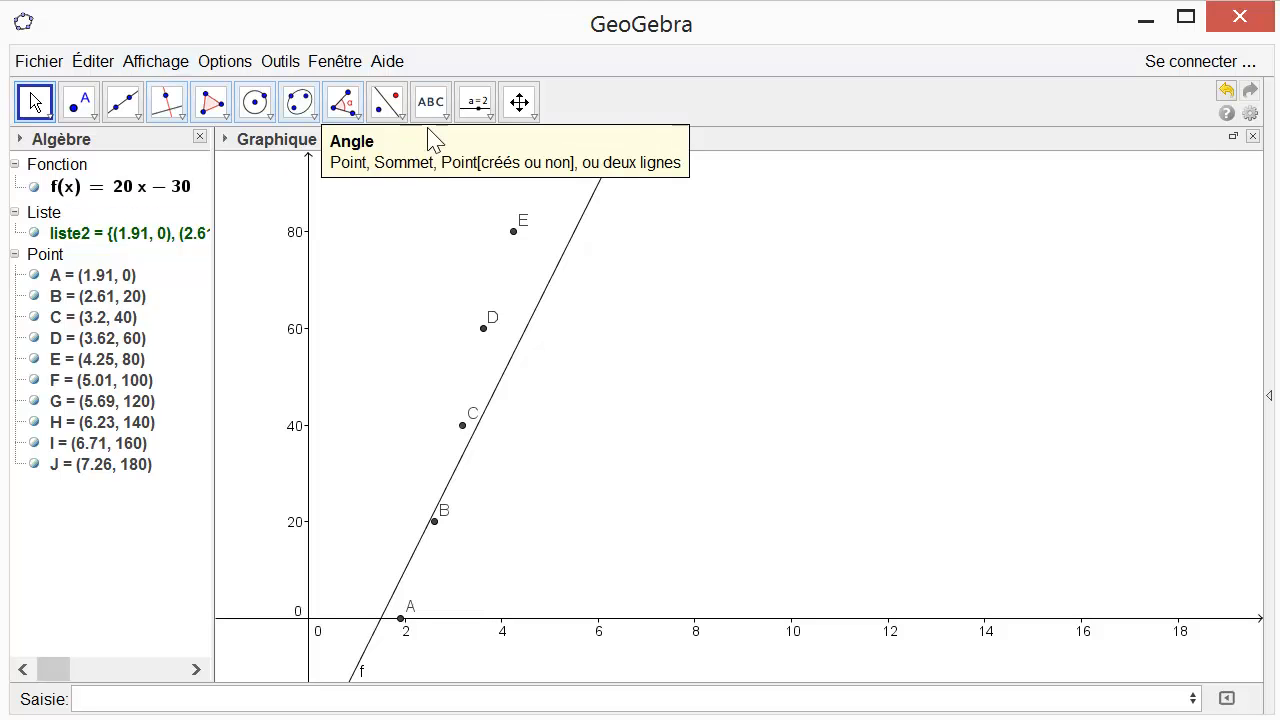
Create a number slider a with minimum 15 and increment 1 in the empty area beside the points, and set it to 18
{"action": "left_click", "coordinate": [476, 106]}
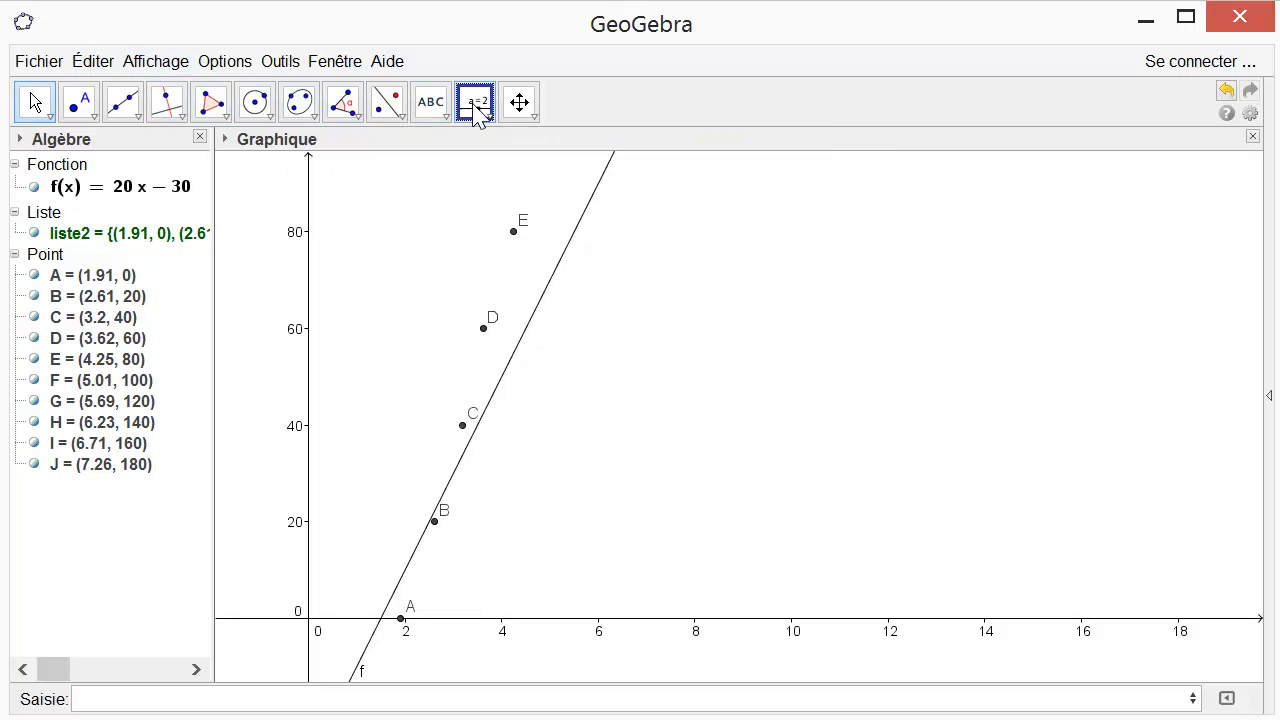
{"action": "left_click", "coordinate": [645, 283]}
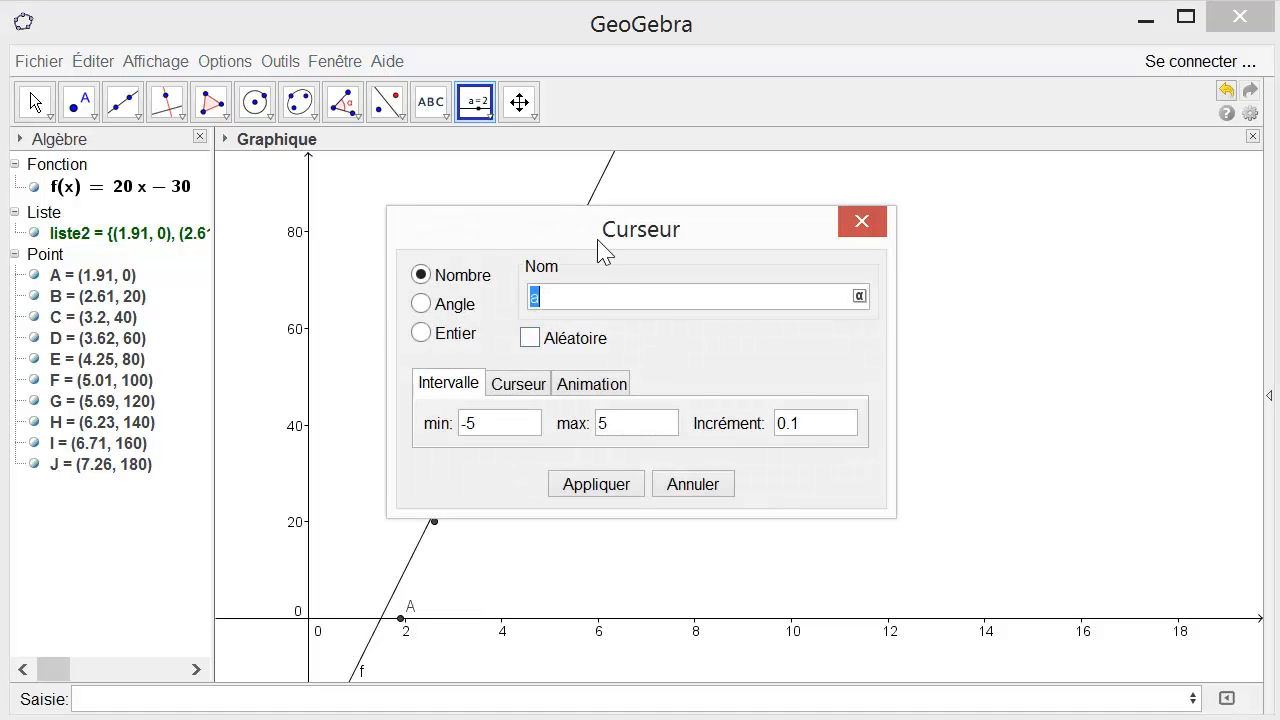
{"action": "left_click_drag", "start_coordinate": [602, 244], "coordinate": [669, 258]}
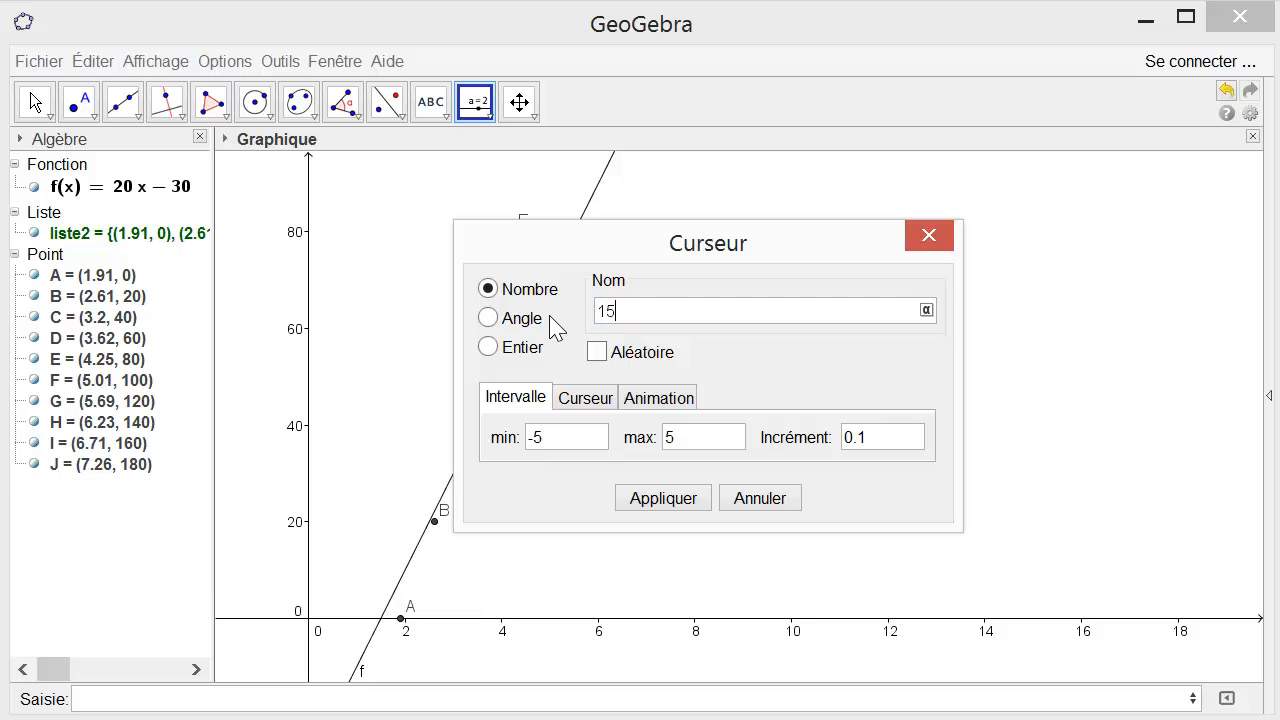
{"action": "key", "text": "BackSpace"}
{"action": "key", "text": "BackSpace"}
{"action": "left_click_drag", "start_coordinate": [567, 442], "coordinate": [510, 433]}
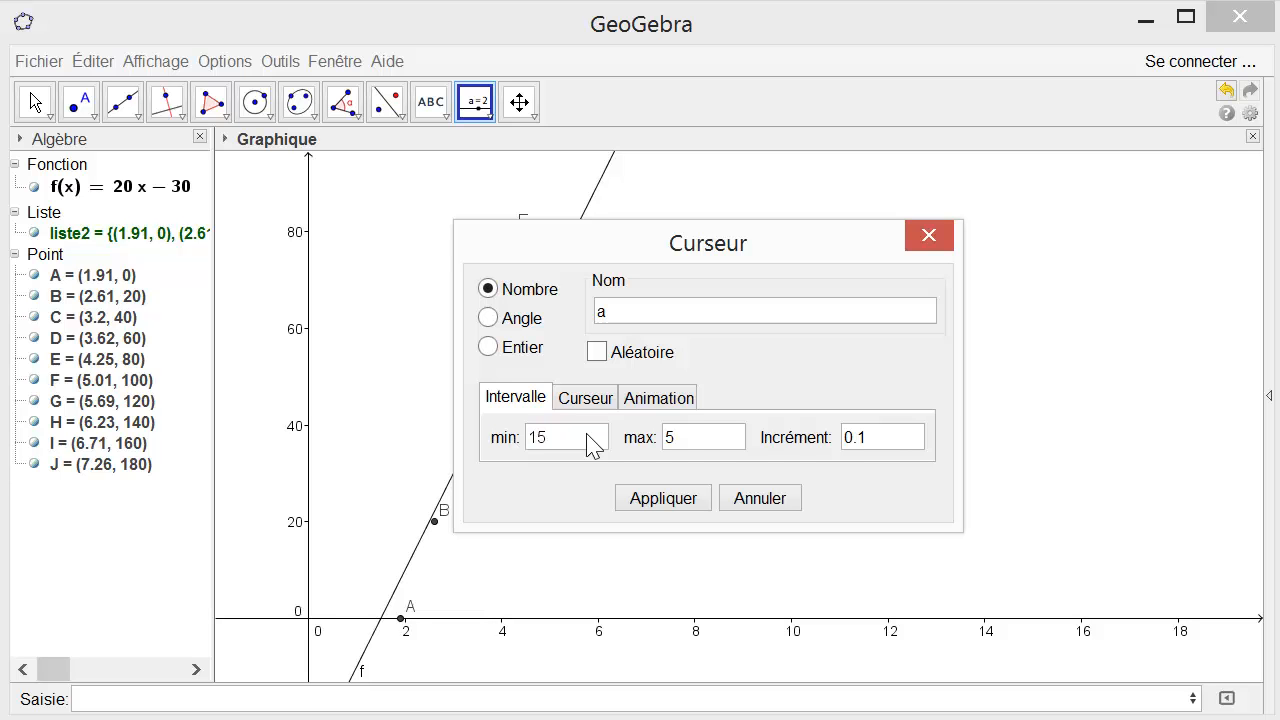
{"action": "left_click_drag", "start_coordinate": [693, 440], "coordinate": [655, 440]}
{"action": "left_click_drag", "start_coordinate": [877, 442], "coordinate": [838, 442]}
{"action": "type", "text": "1"}
{"action": "left_click", "coordinate": [683, 500]}
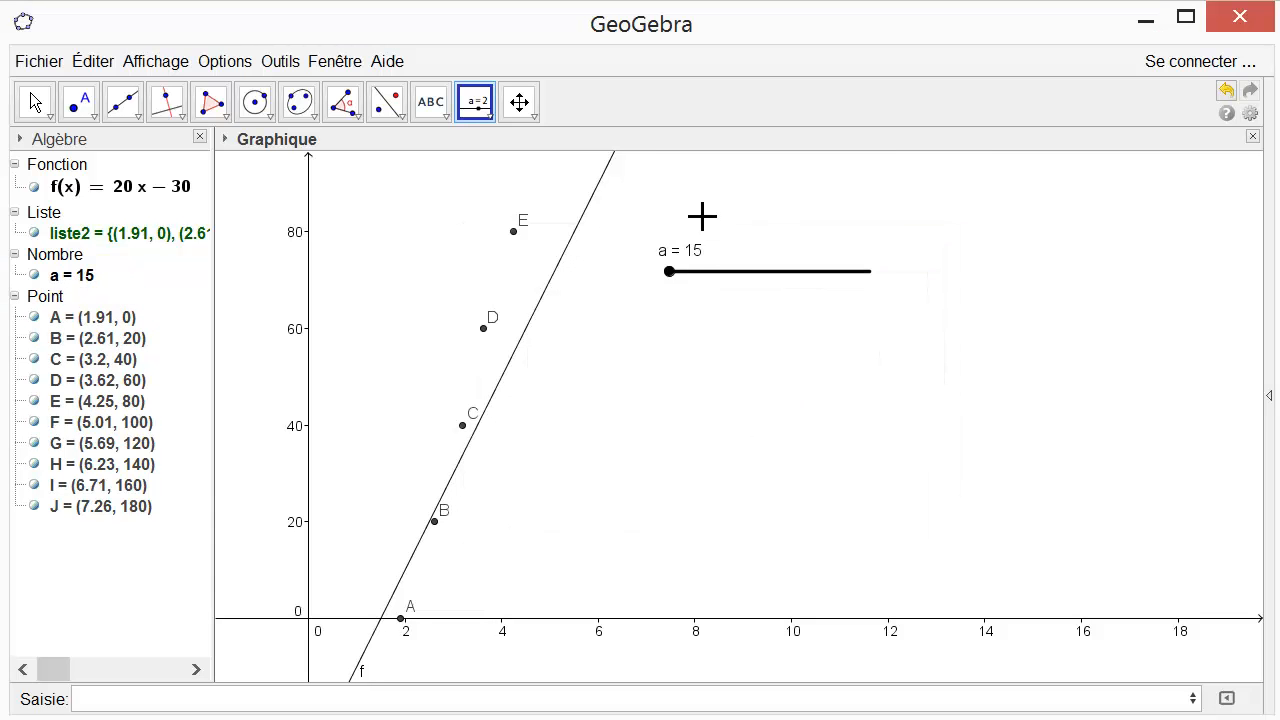
{"action": "left_click_drag", "start_coordinate": [671, 279], "coordinate": [705, 289]}
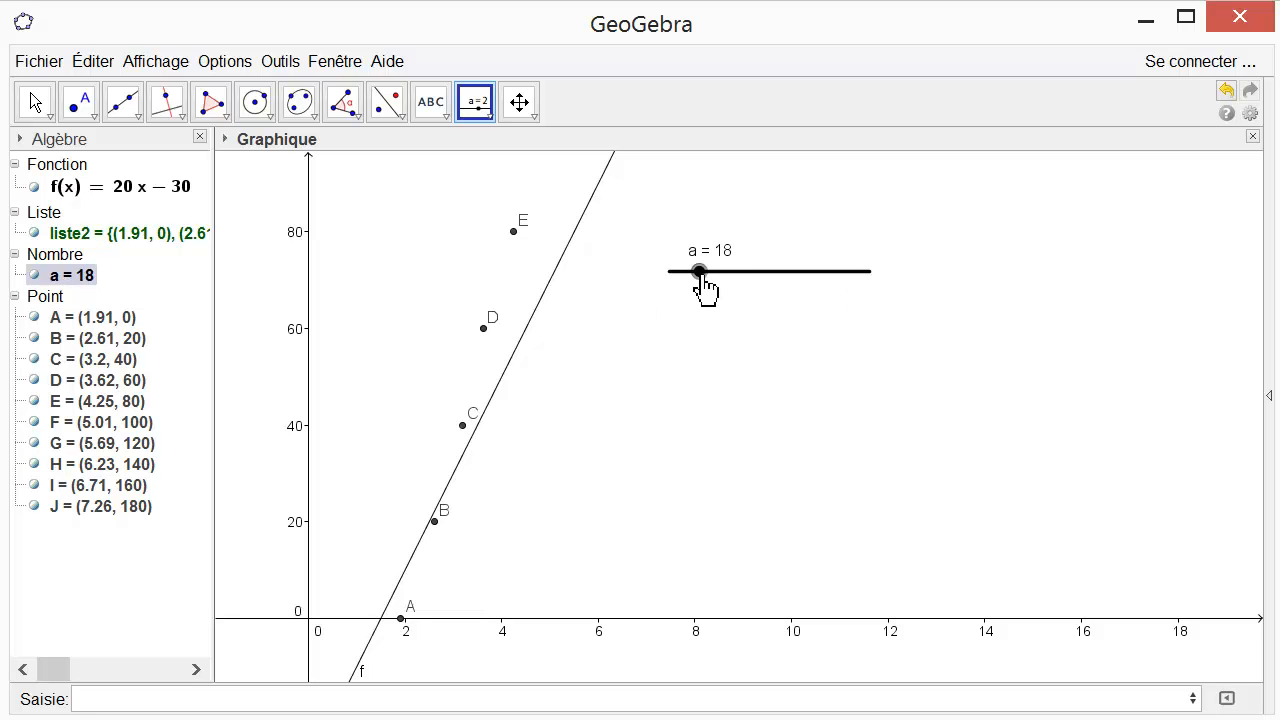
Replace the slope coefficient in f with the slider parameter a, and set a to 21
{"action": "double_click", "coordinate": [130, 190]}
{"action": "left_click", "coordinate": [118, 190]}
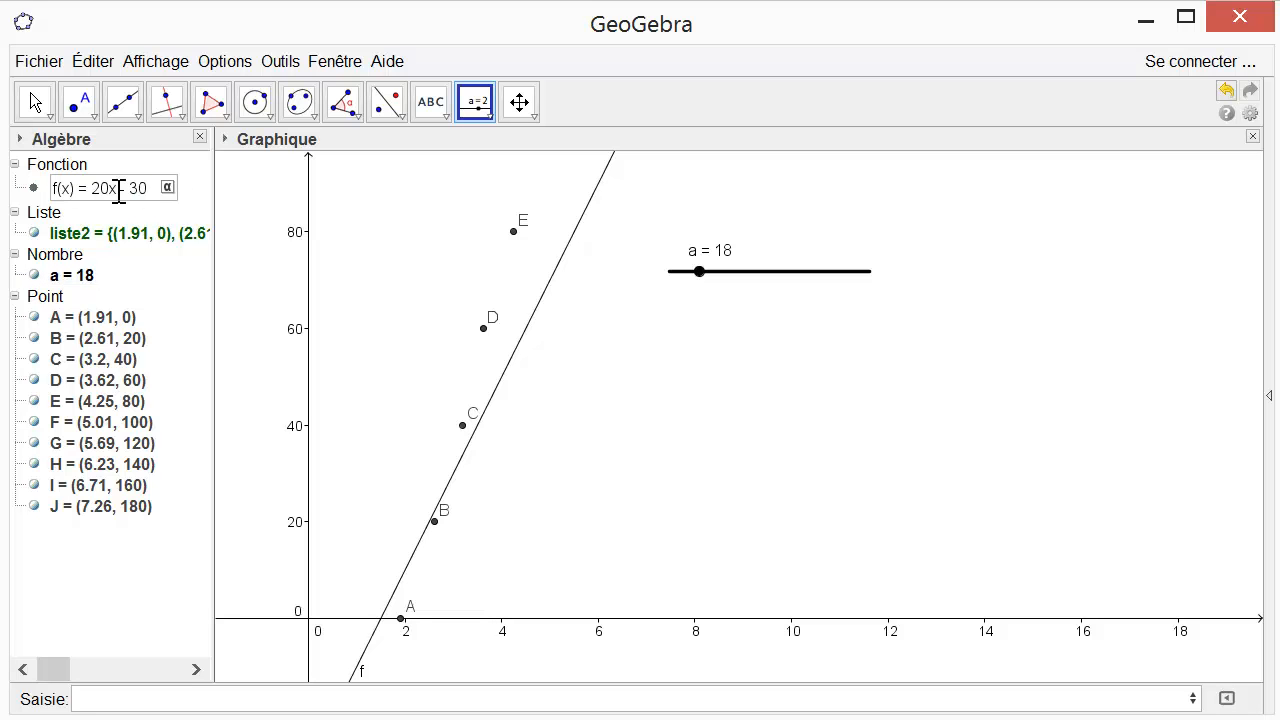
{"action": "key", "text": "BackSpace"}
{"action": "key", "text": "BackSpace"}
{"action": "key", "text": "Return"}
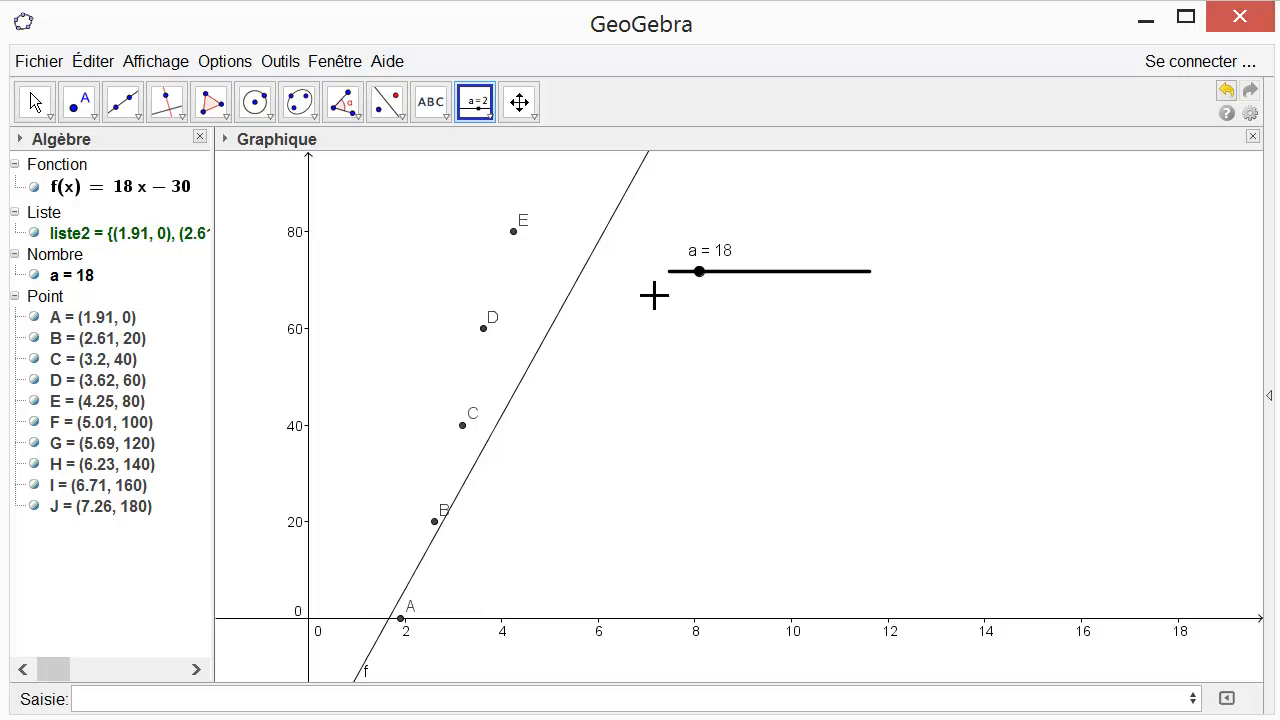
{"action": "left_click_drag", "start_coordinate": [701, 272], "coordinate": [729, 280]}
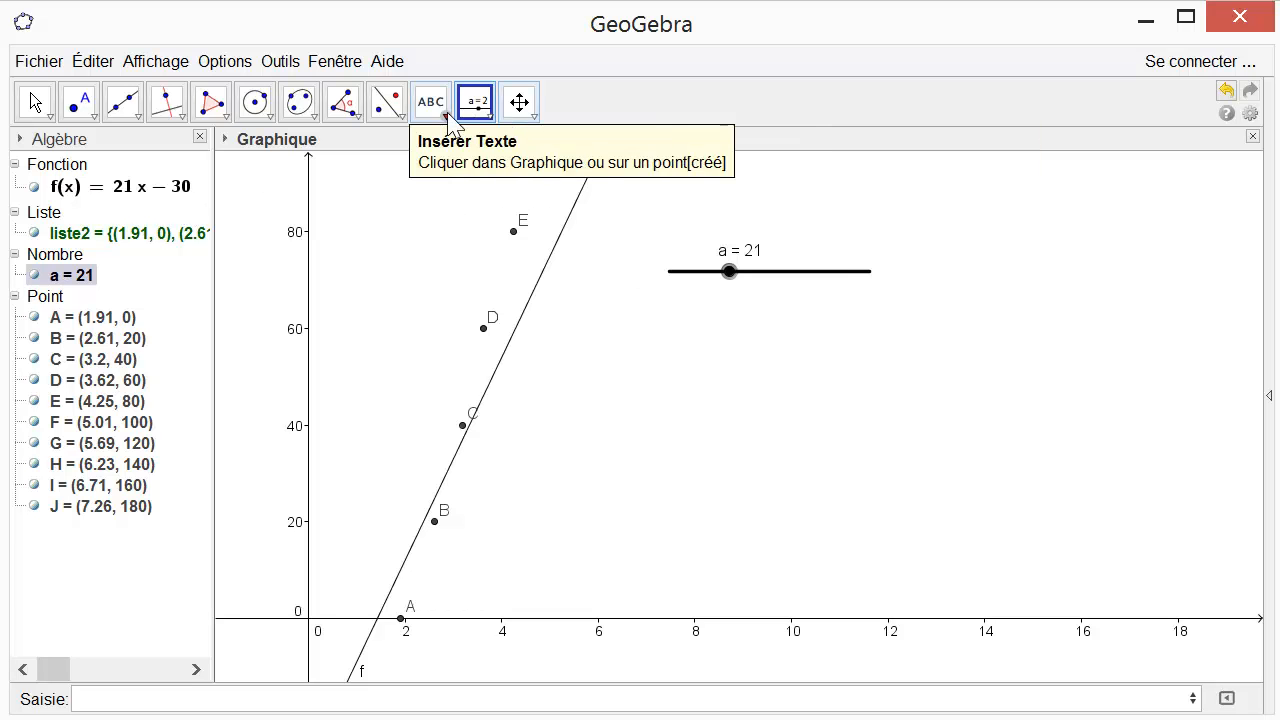
Create a number slider b ranging from -50 to -20 with a new increment below slider a, and set it to -35
{"action": "left_click", "coordinate": [486, 116]}
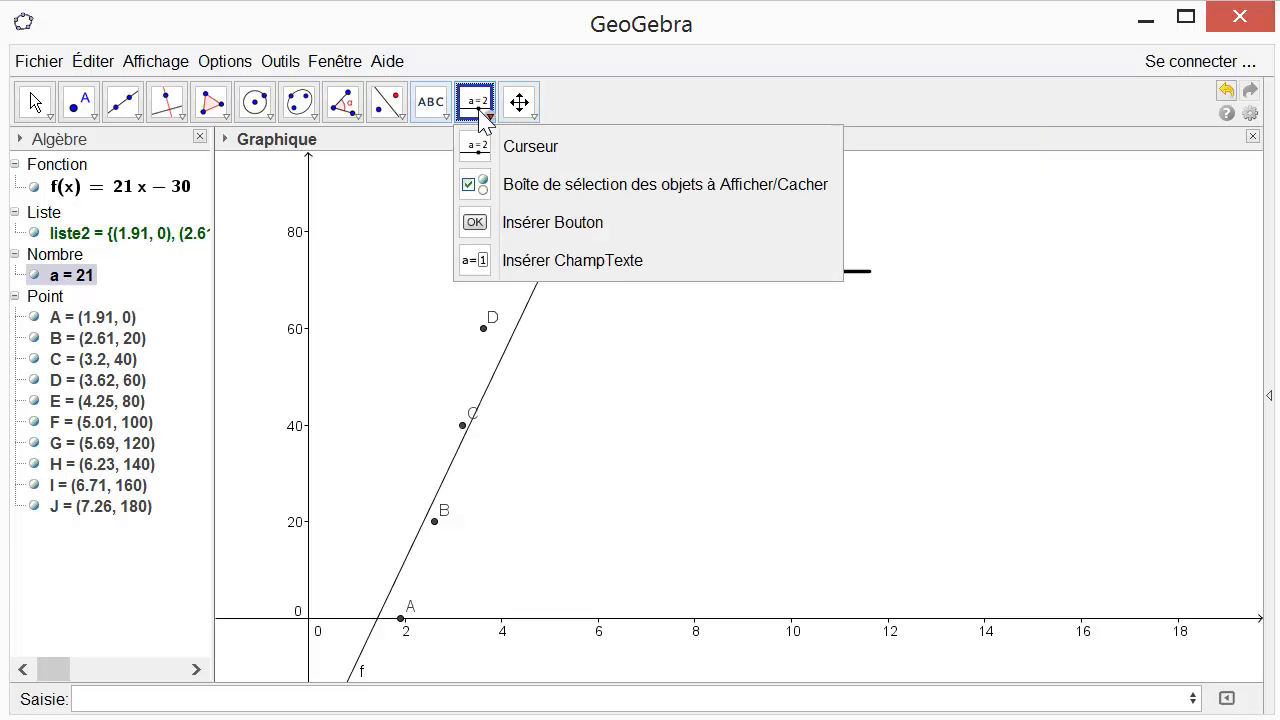
{"action": "left_click", "coordinate": [591, 157]}
{"action": "left_click", "coordinate": [702, 366]}
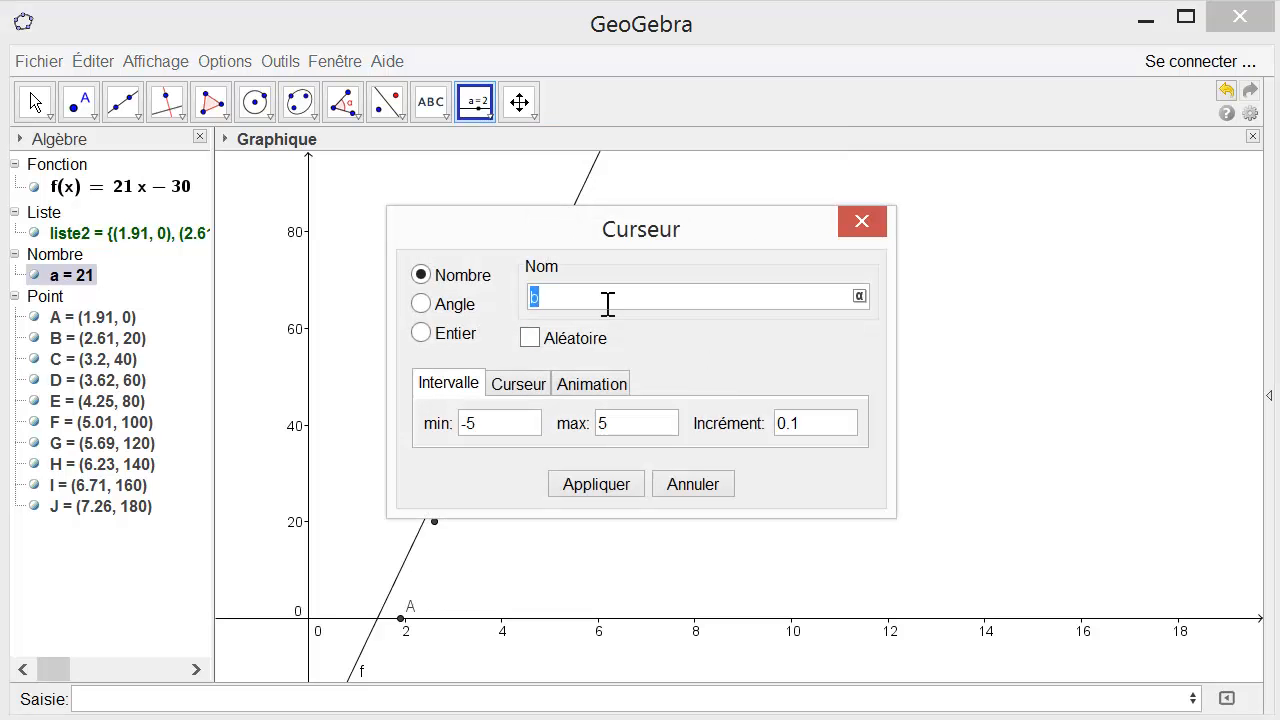
{"action": "left_click", "coordinate": [462, 424]}
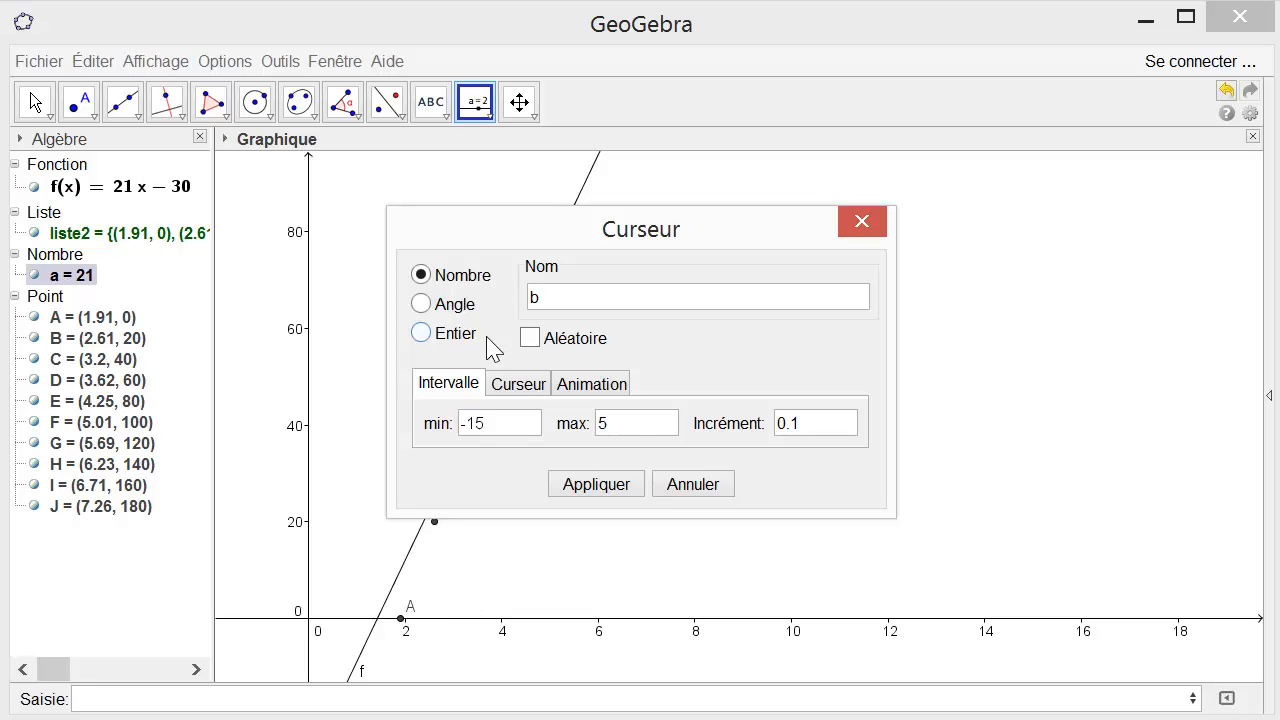
{"action": "key", "text": "BackSpace"}
{"action": "key", "text": "BackSpace"}
{"action": "type", "text": "40"}
{"action": "left_click", "coordinate": [608, 426]}
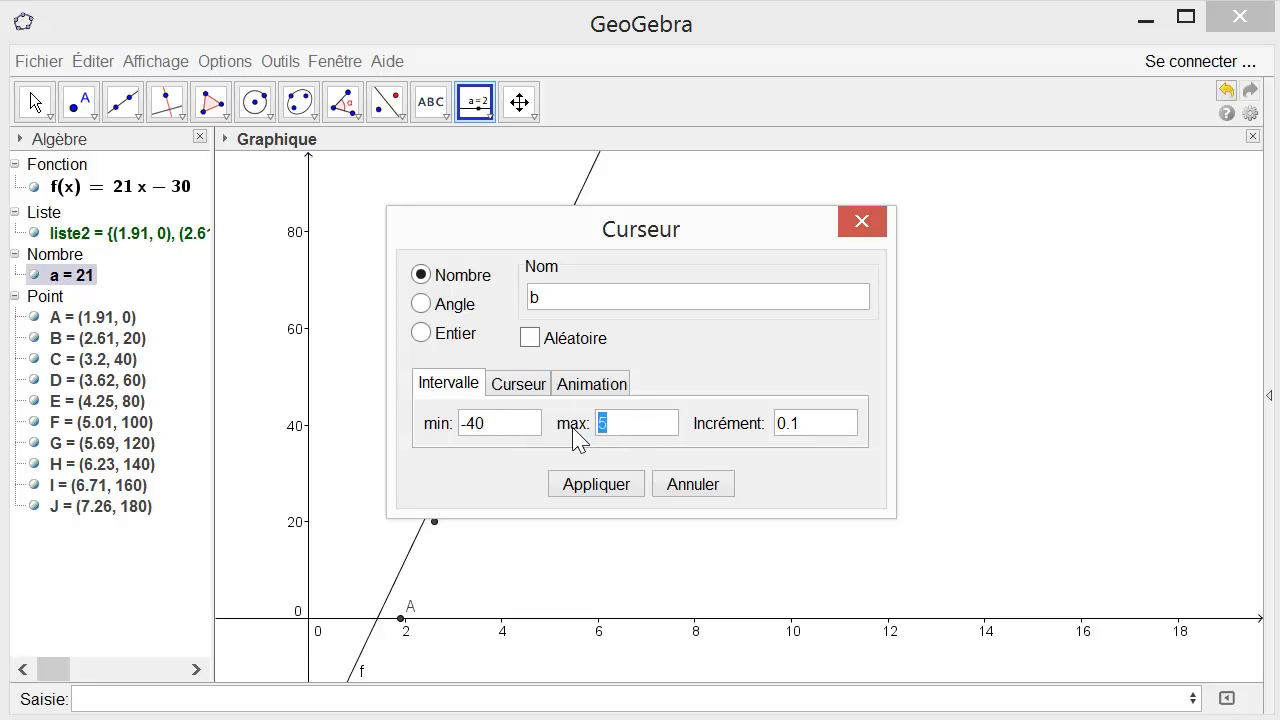
{"action": "type", "text": "-20"}
{"action": "left_click_drag", "start_coordinate": [855, 437], "coordinate": [791, 423]}
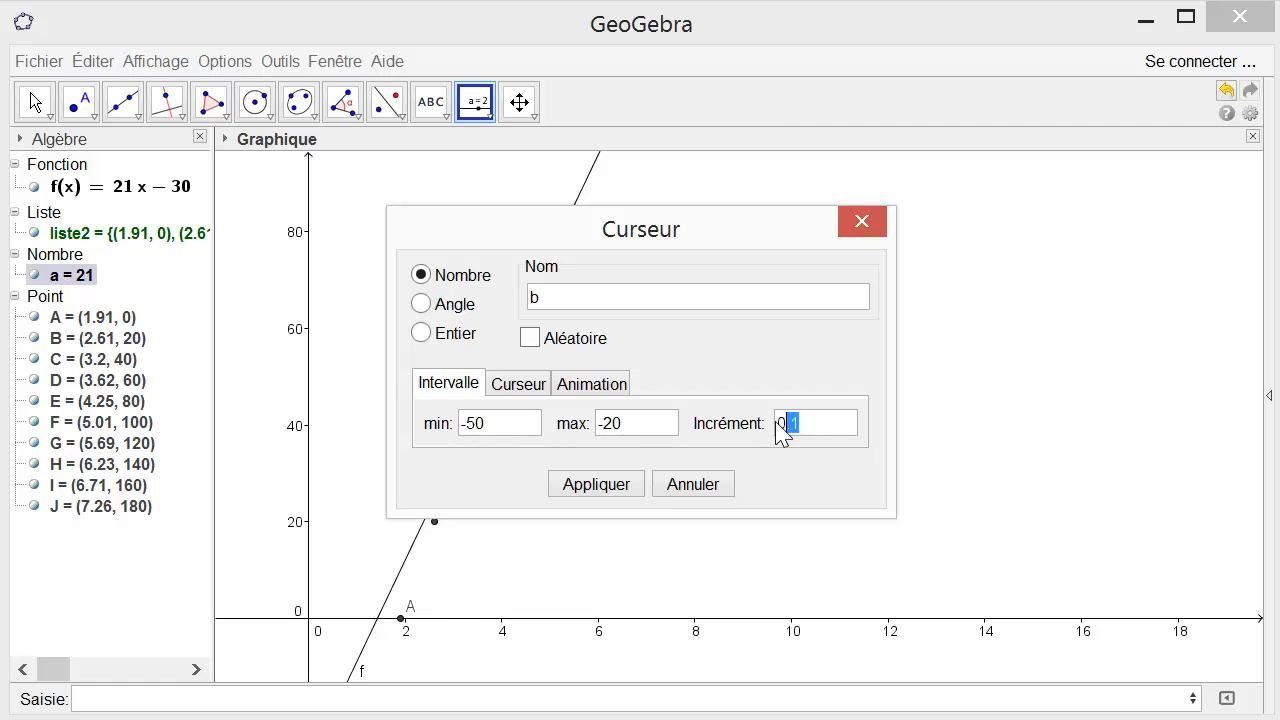
{"action": "type", "text": "0"}
{"action": "left_click", "coordinate": [614, 485]}
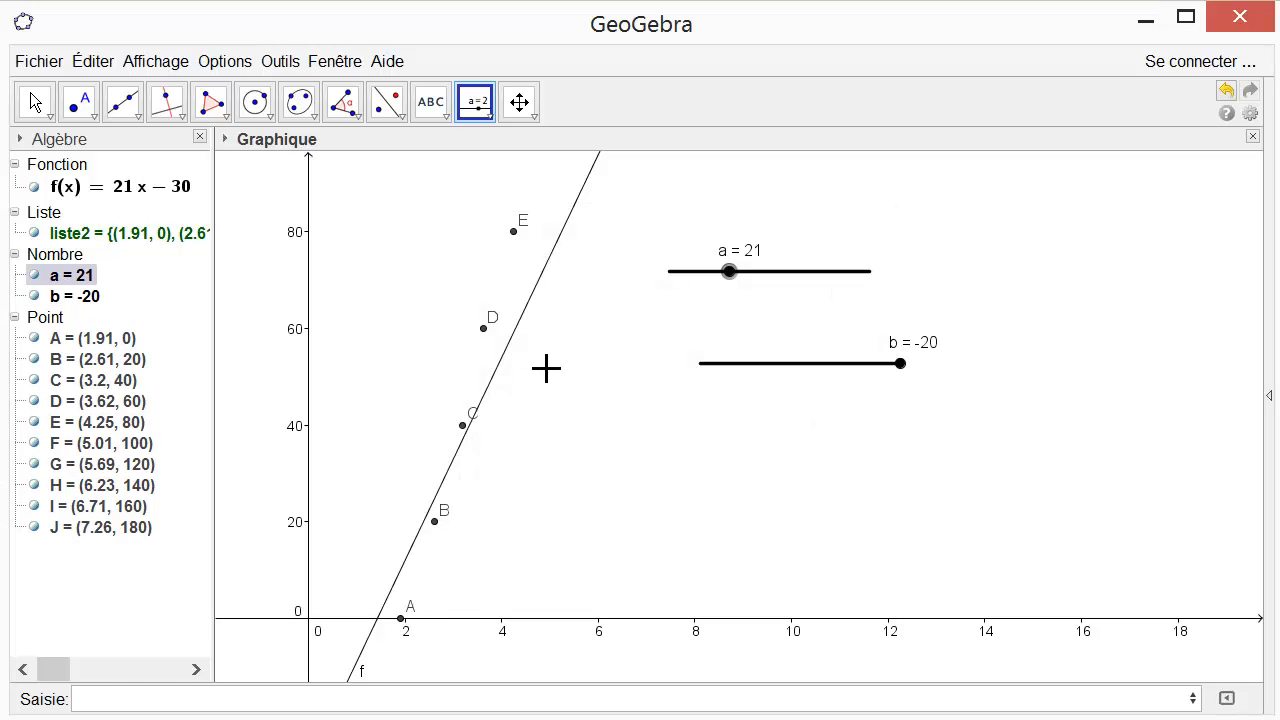
{"action": "left_click_drag", "start_coordinate": [901, 366], "coordinate": [797, 372]}
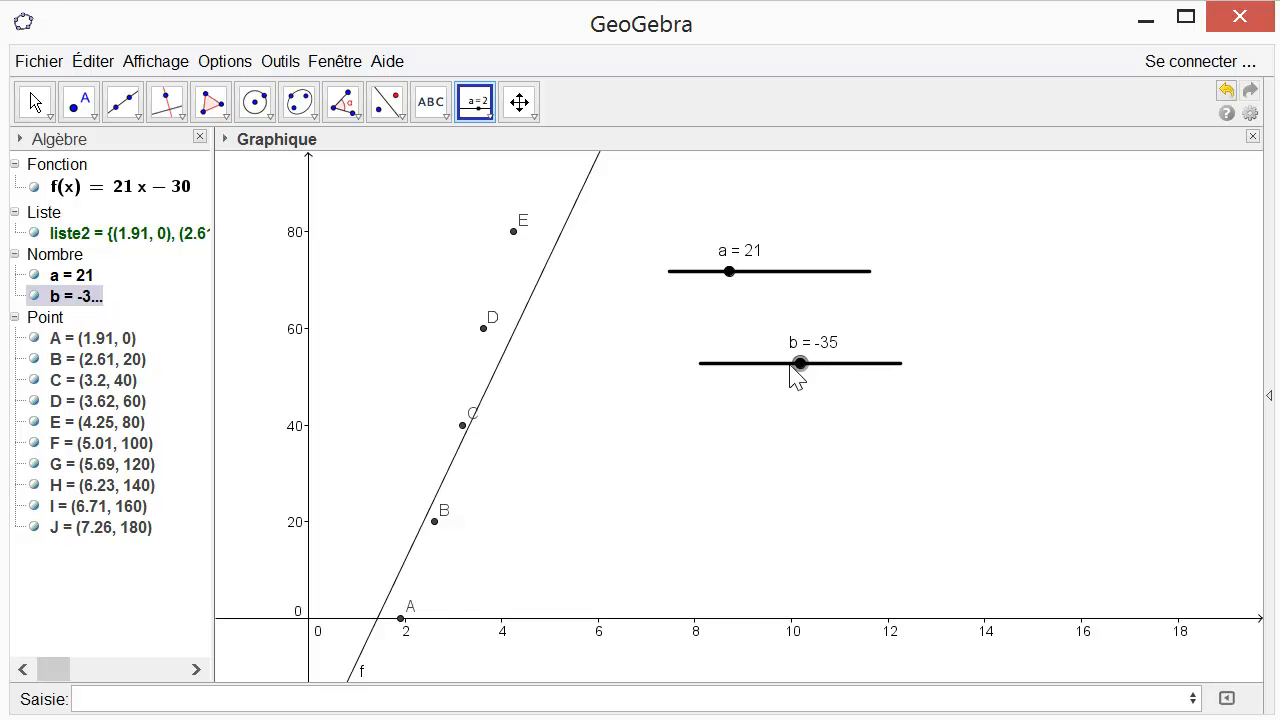
Redefine function f as f(x) = a x + b
{"action": "double_click", "coordinate": [178, 190]}
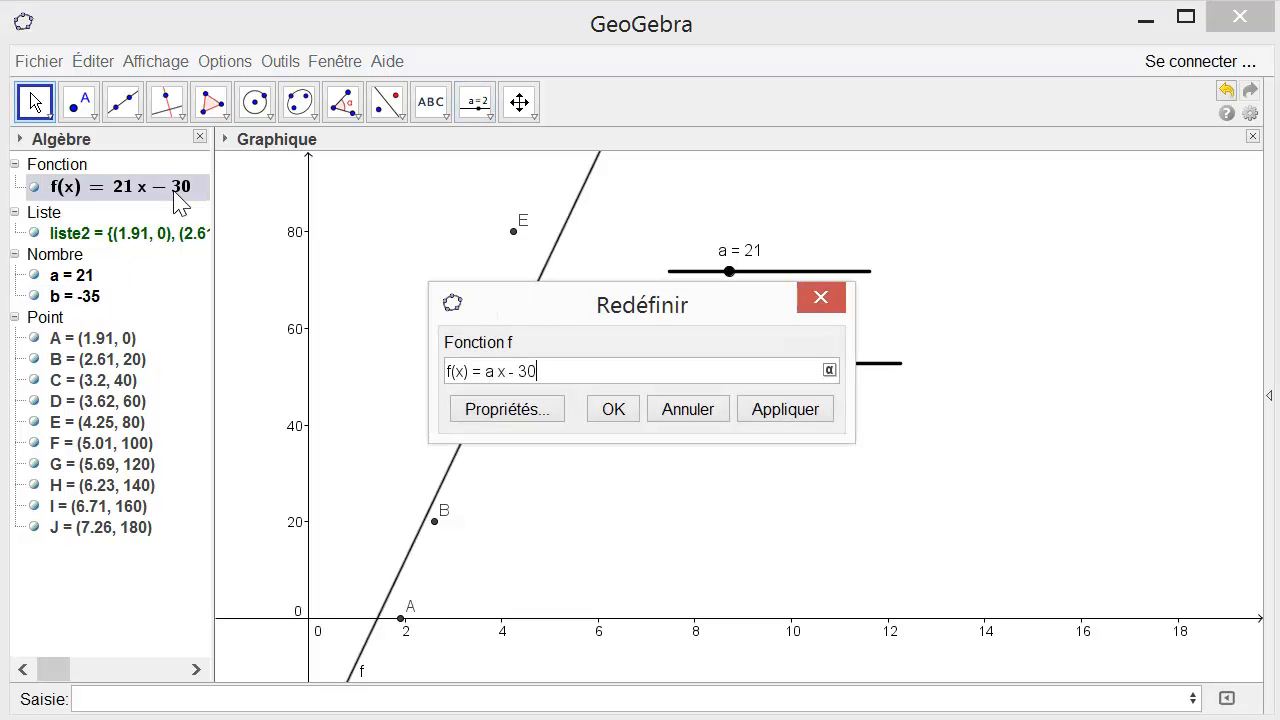
{"action": "double_click", "coordinate": [528, 371]}
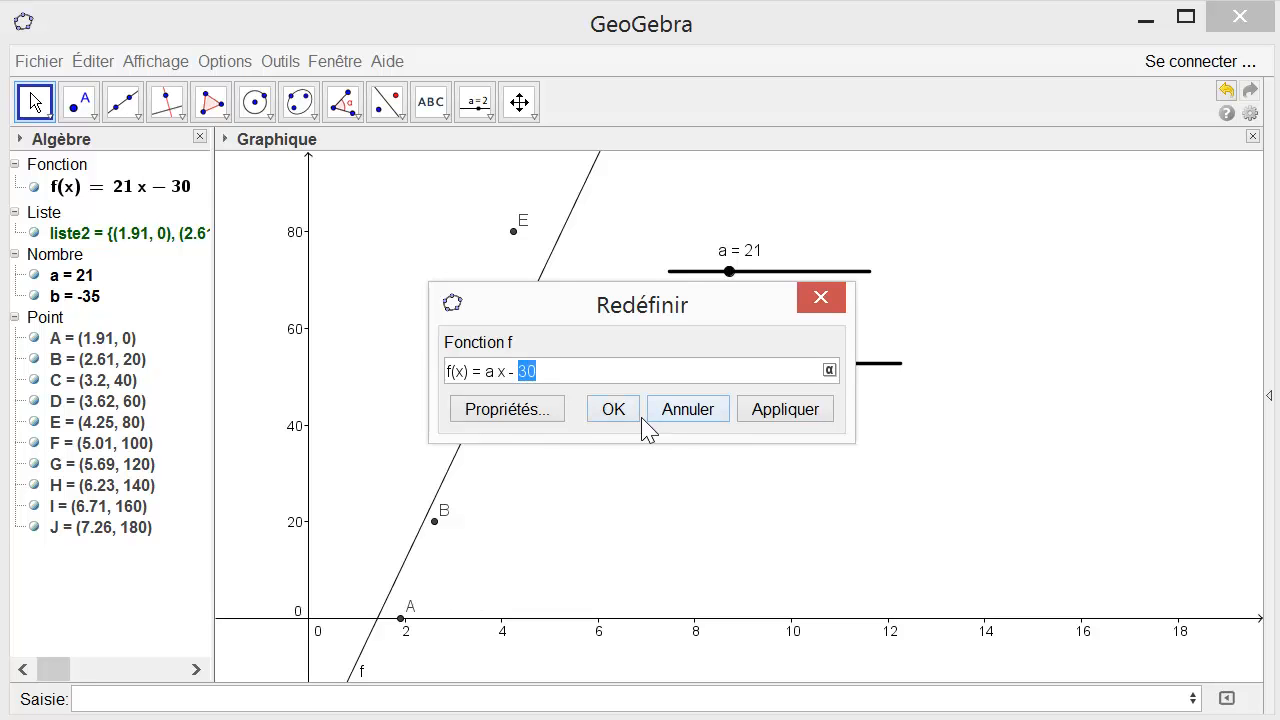
{"action": "type", "text": "b"}
{"action": "left_click", "coordinate": [612, 408]}
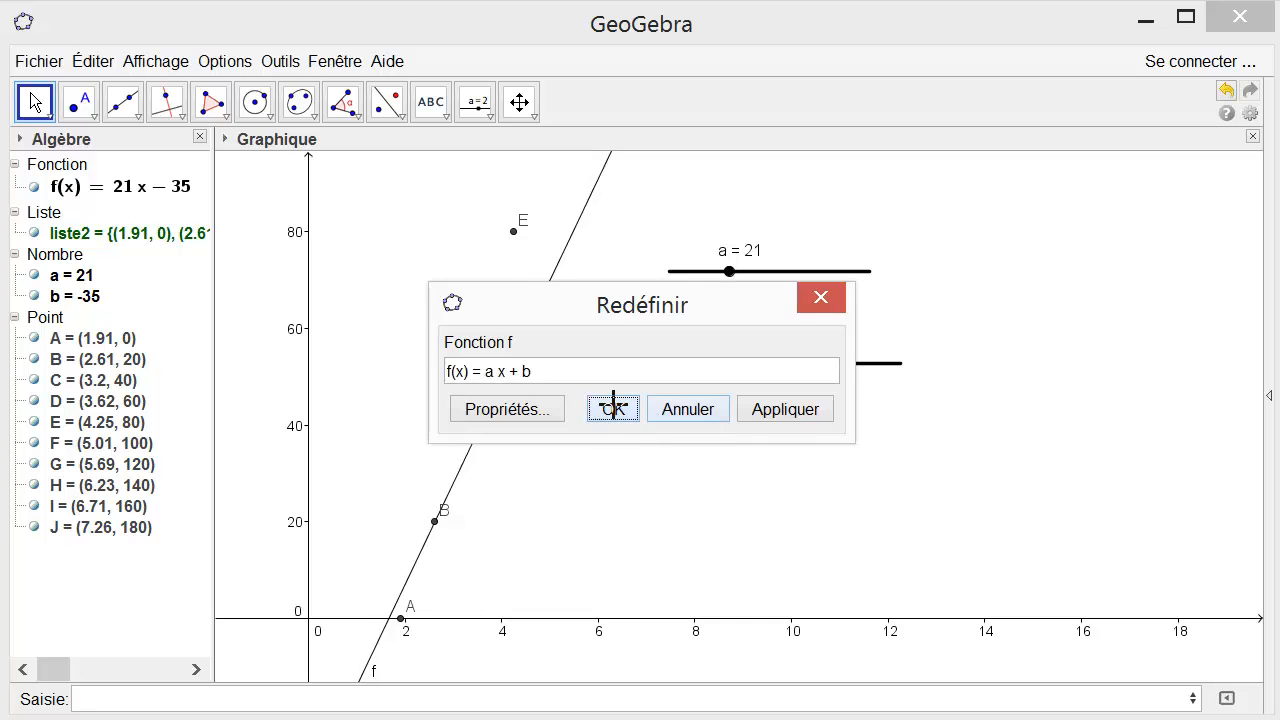
Fit line f to the plotted points by setting slider a to 29 and slider b to -50
{"action": "left_click_drag", "start_coordinate": [810, 388], "coordinate": [740, 391]}
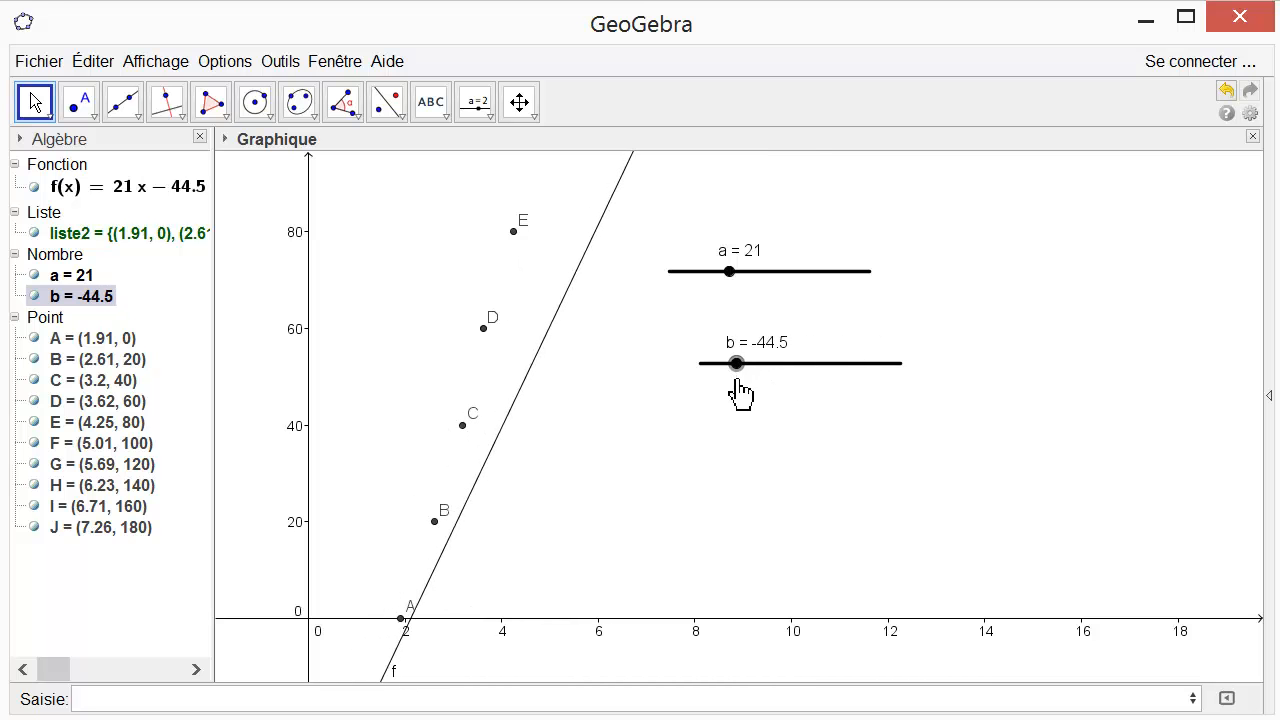
{"action": "left_click_drag", "start_coordinate": [732, 272], "coordinate": [789, 271]}
{"action": "left_click_drag", "start_coordinate": [735, 368], "coordinate": [702, 371]}
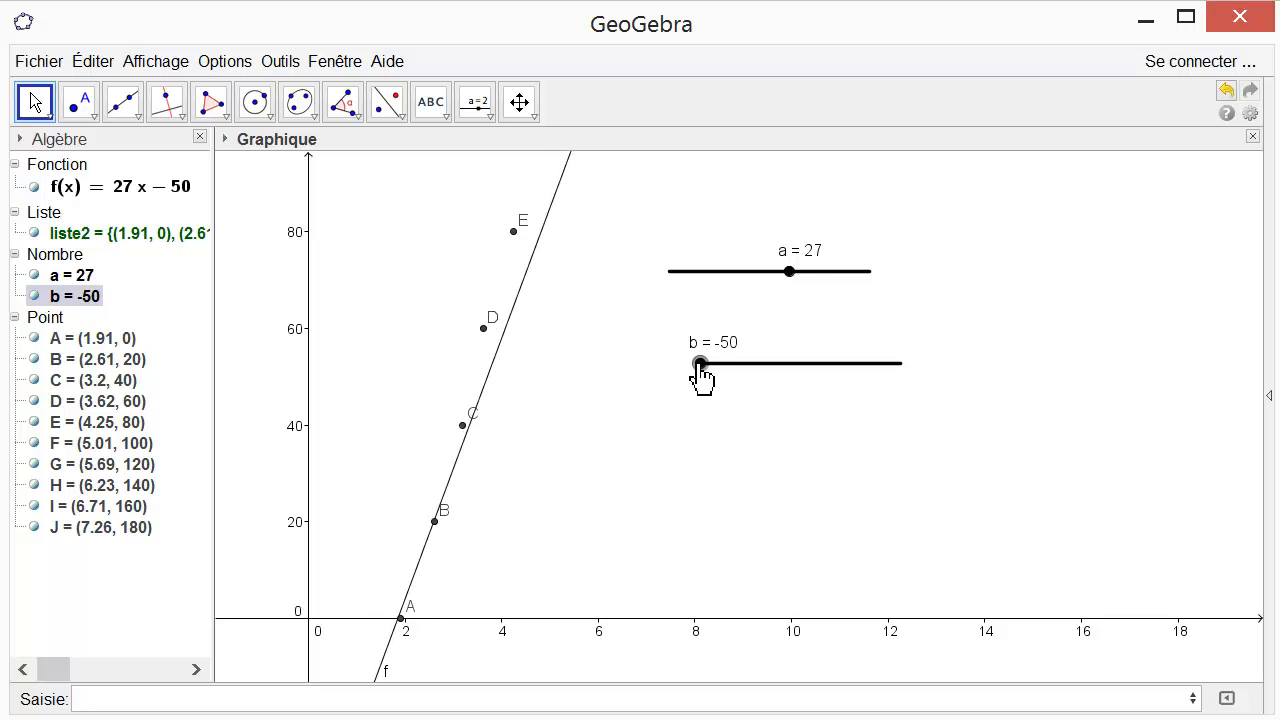
{"action": "mouse_move", "coordinate": [797, 277]}
{"action": "left_mouse_down"}
{"action": "mouse_move", "coordinate": [830, 275]}
{"action": "mouse_move", "coordinate": [813, 274]}
{"action": "left_mouse_up"}
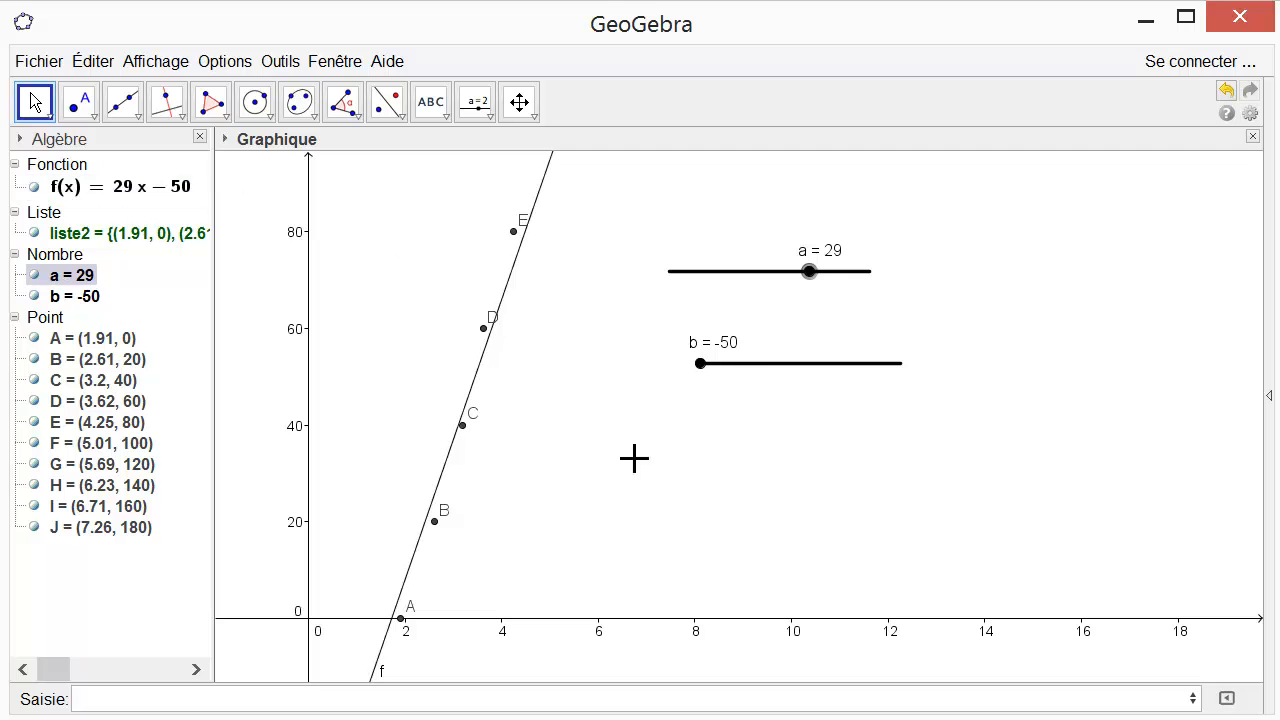
Refine the fit over all points A to J by setting slider a to 31 and slider b to -49.5
{"action": "scroll", "coordinate": [721, 372], "scroll_direction": "down", "scroll_amount": 3}
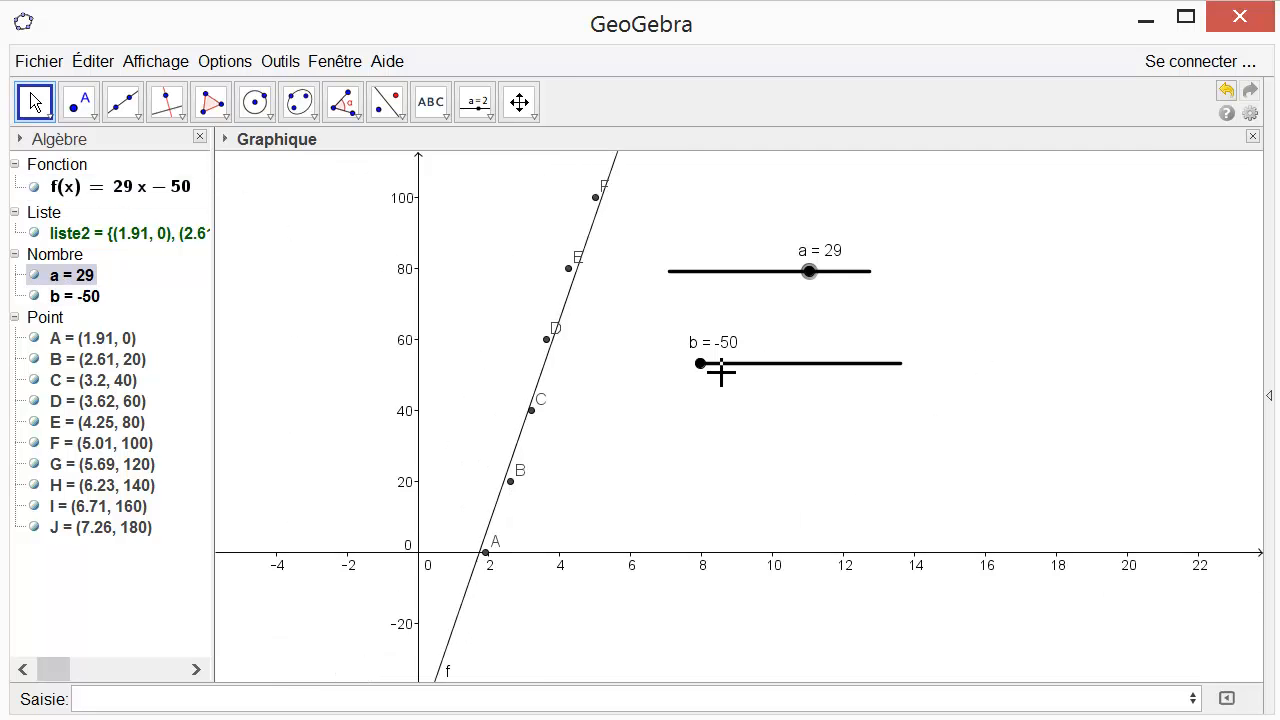
{"action": "scroll", "coordinate": [721, 372], "scroll_direction": "down", "scroll_amount": 2}
{"action": "scroll", "coordinate": [717, 363], "scroll_direction": "up", "scroll_amount": 5}
{"action": "scroll", "coordinate": [713, 355], "scroll_direction": "down", "scroll_amount": 6}
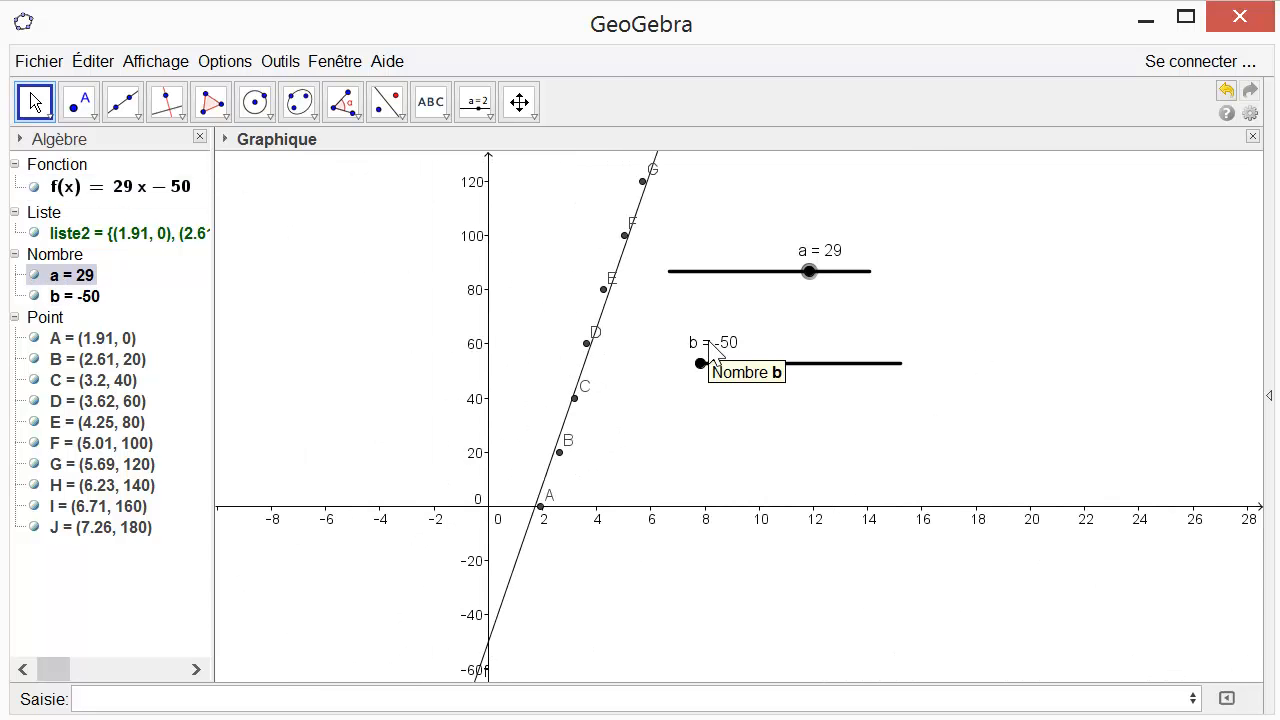
{"action": "scroll", "coordinate": [709, 345], "scroll_direction": "down", "scroll_amount": 2}
{"action": "scroll", "coordinate": [709, 345], "scroll_direction": "up", "scroll_amount": 1}
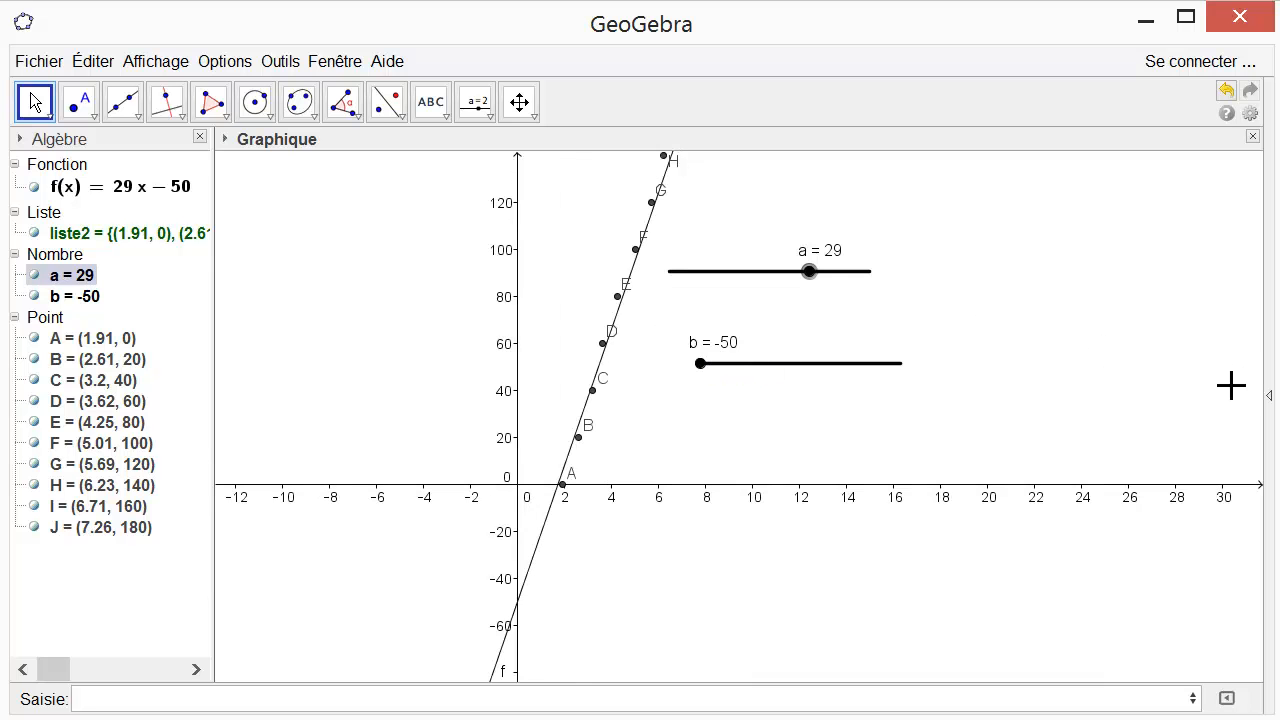
{"action": "left_click_drag", "start_coordinate": [1231, 385], "coordinate": [1194, 520]}
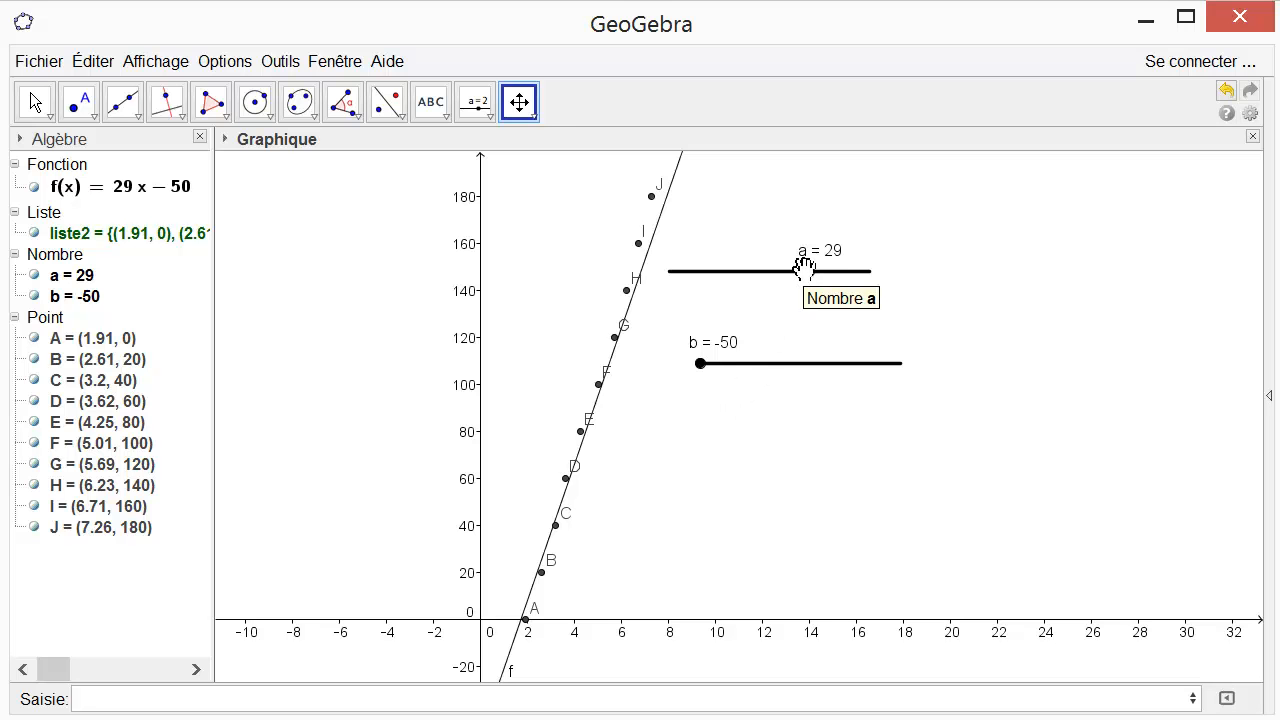
{"action": "key", "text": "Escape"}
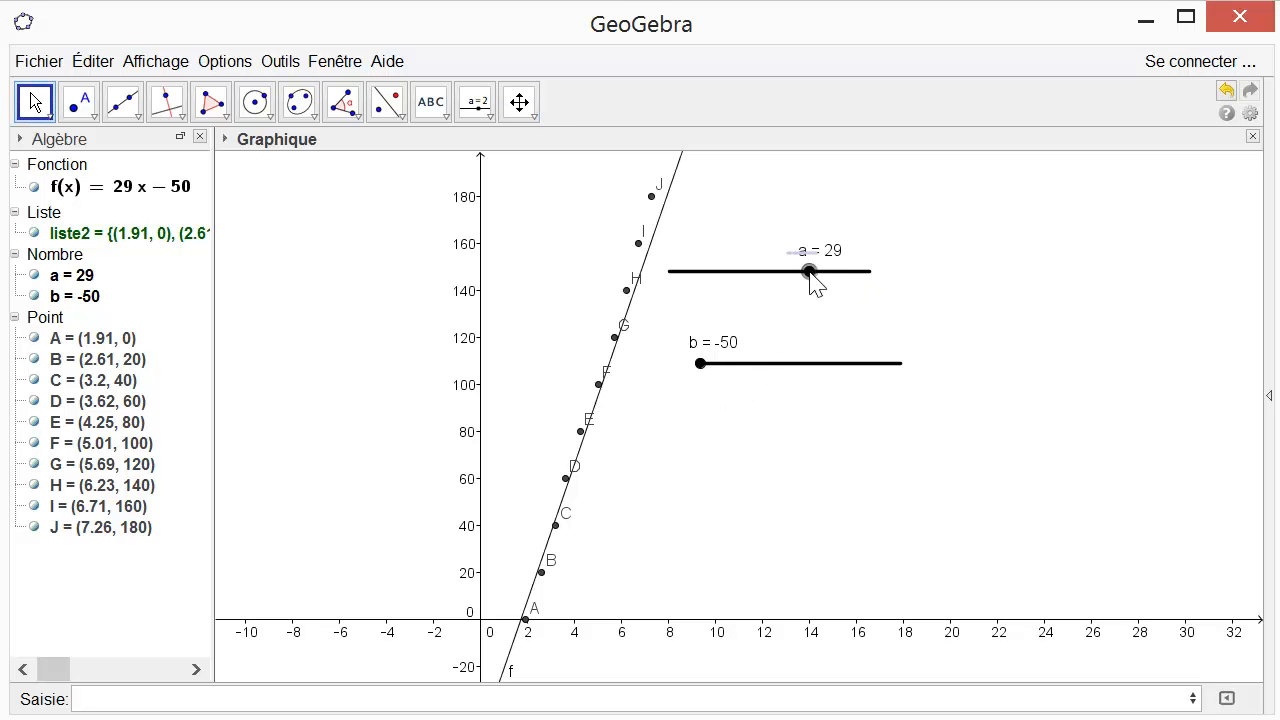
{"action": "left_click_drag", "start_coordinate": [812, 279], "coordinate": [838, 283]}
{"action": "mouse_move", "coordinate": [700, 363]}
{"action": "left_mouse_down"}
{"action": "mouse_move", "coordinate": [762, 364]}
{"action": "mouse_move", "coordinate": [697, 368]}
{"action": "left_mouse_up"}
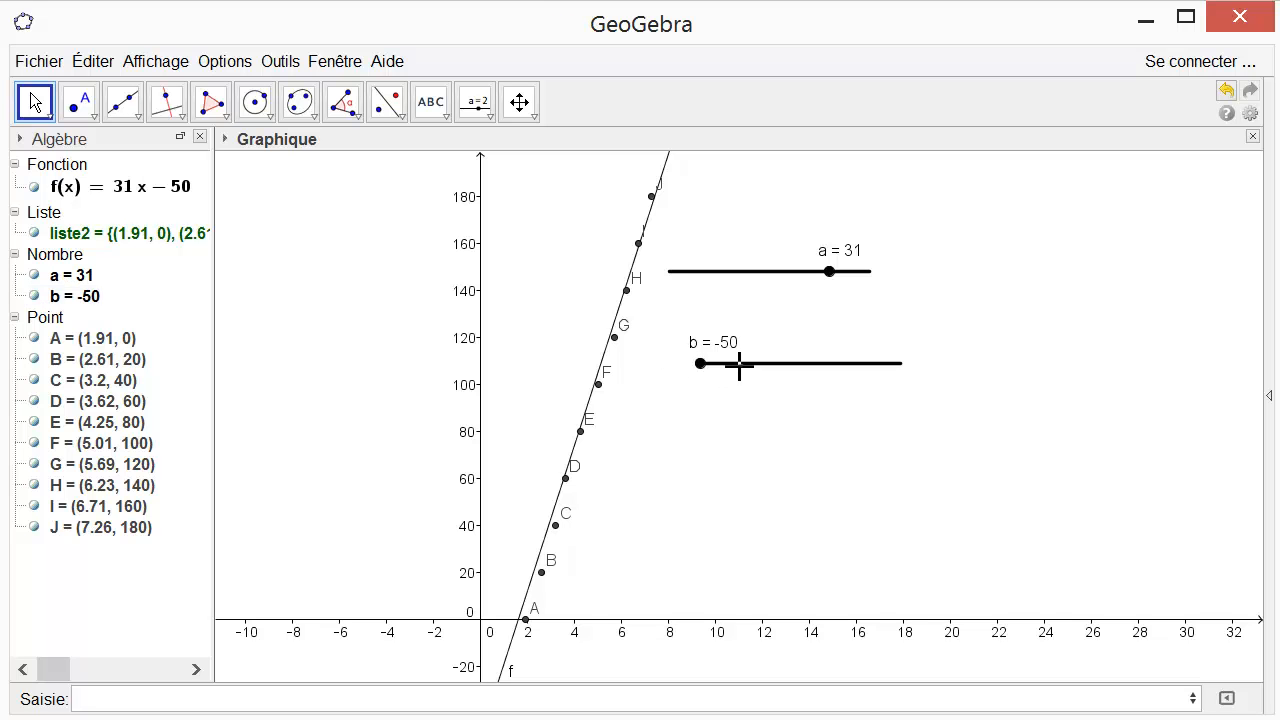
{"action": "left_click", "coordinate": [737, 364]}
Lower the minimum of slider b's interval below -50 and set slider b to -56.5
{"action": "right_click", "coordinate": [708, 363]}
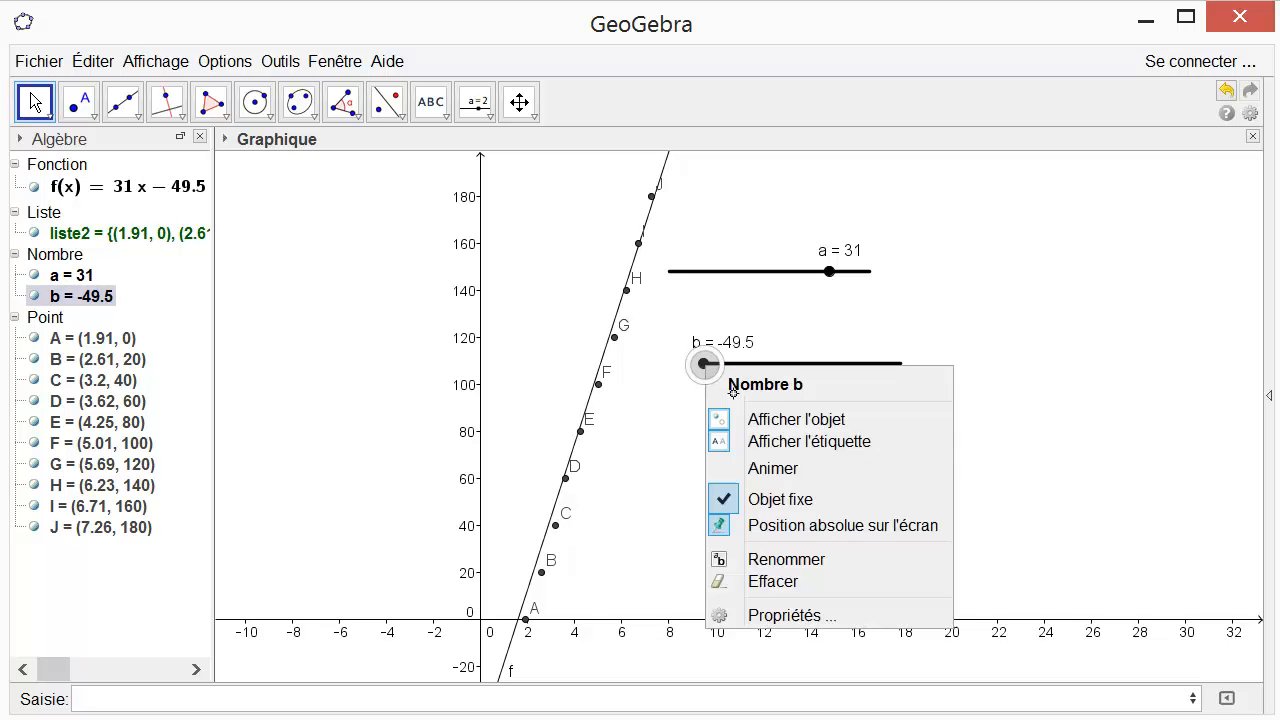
{"action": "left_click", "coordinate": [833, 615]}
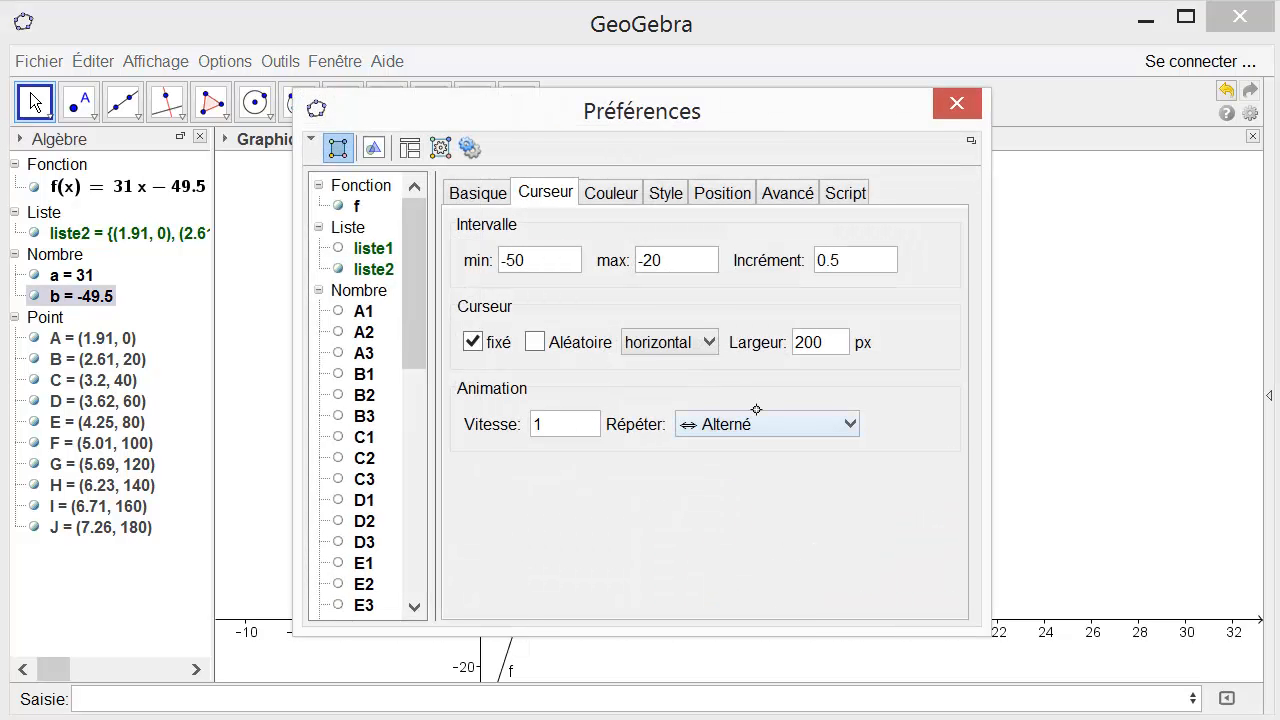
{"action": "left_click", "coordinate": [515, 267]}
{"action": "type", "text": "-"}
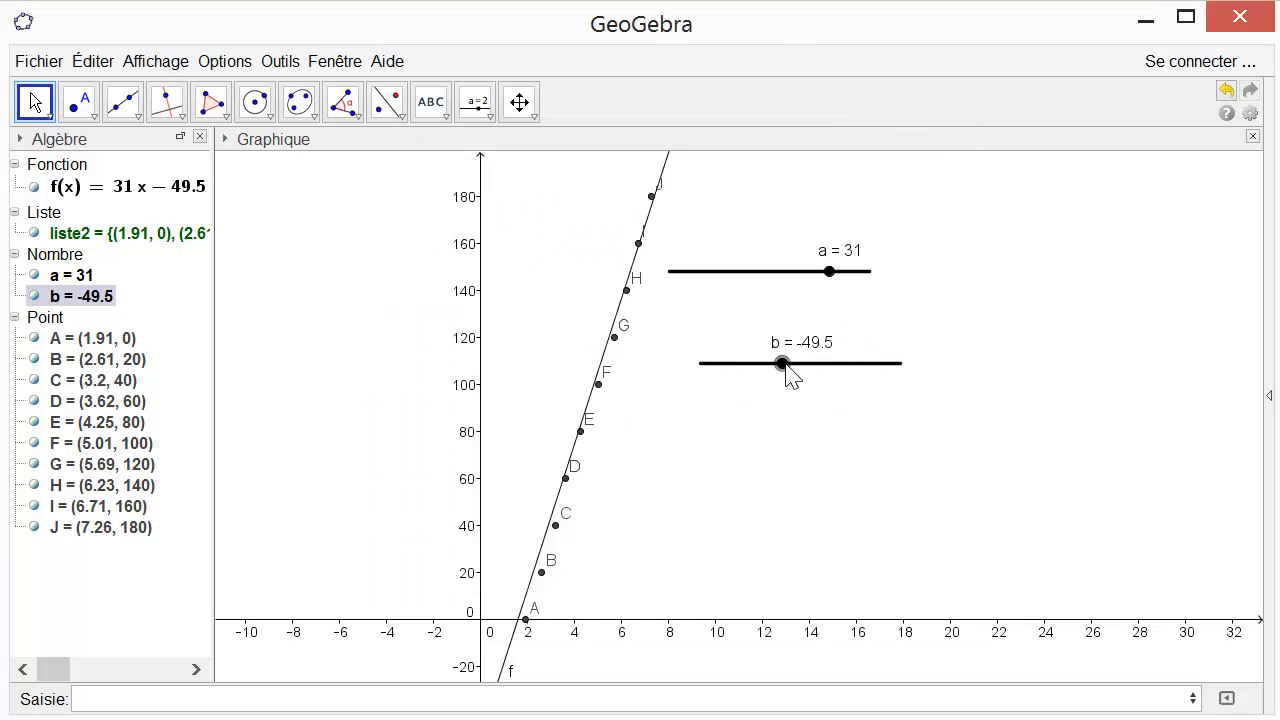
{"action": "left_click_drag", "start_coordinate": [784, 366], "coordinate": [754, 366]}
Set slider a's increment to 0.3 and move the slider to 31.5 so line f follows the plotted points
{"action": "mouse_move", "coordinate": [829, 271]}
{"action": "left_mouse_down"}
{"action": "mouse_move", "coordinate": [849, 273]}
{"action": "mouse_move", "coordinate": [809, 272]}
{"action": "mouse_move", "coordinate": [859, 272]}
{"action": "mouse_move", "coordinate": [789, 272]}
{"action": "mouse_move", "coordinate": [831, 272]}
{"action": "left_mouse_up"}
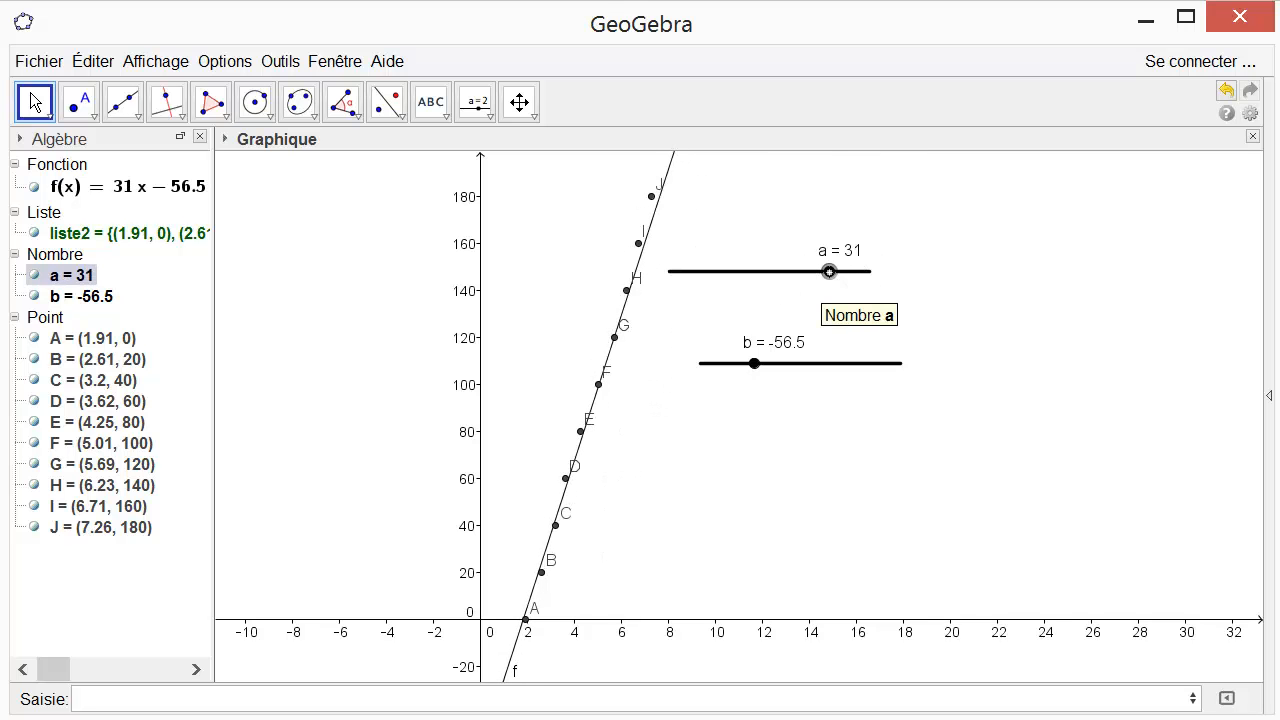
{"action": "right_click", "coordinate": [829, 270]}
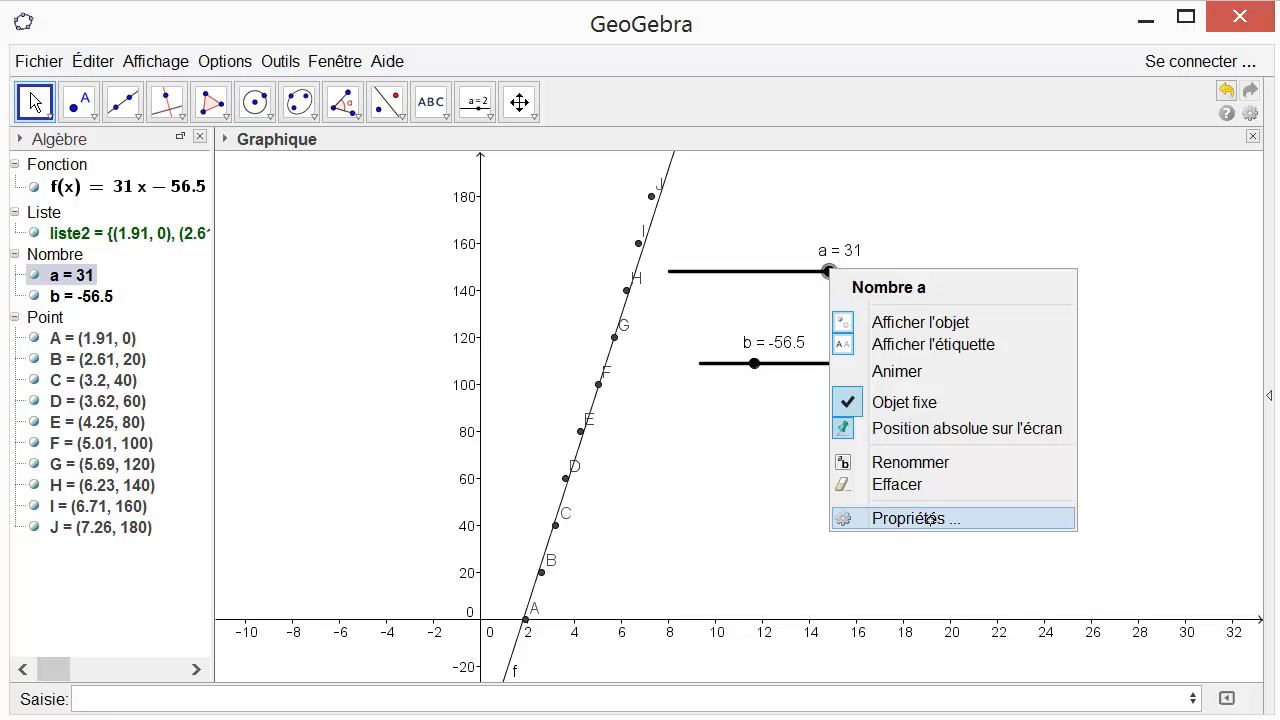
{"action": "left_click", "coordinate": [880, 518]}
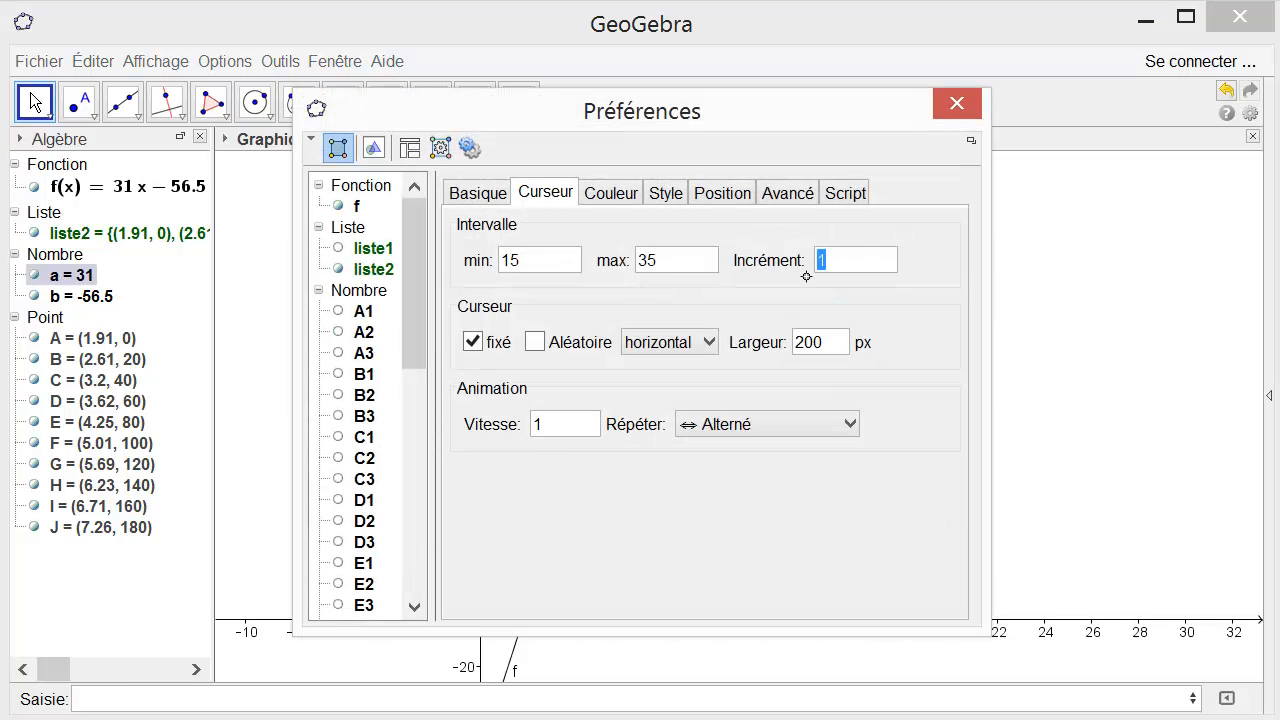
{"action": "type", "text": ".3"}
{"action": "left_click", "coordinate": [970, 102]}
{"action": "mouse_move", "coordinate": [830, 272]}
{"action": "left_mouse_down"}
{"action": "mouse_move", "coordinate": [803, 272]}
{"action": "mouse_move", "coordinate": [838, 288]}
{"action": "mouse_move", "coordinate": [831, 278]}
{"action": "left_mouse_up"}
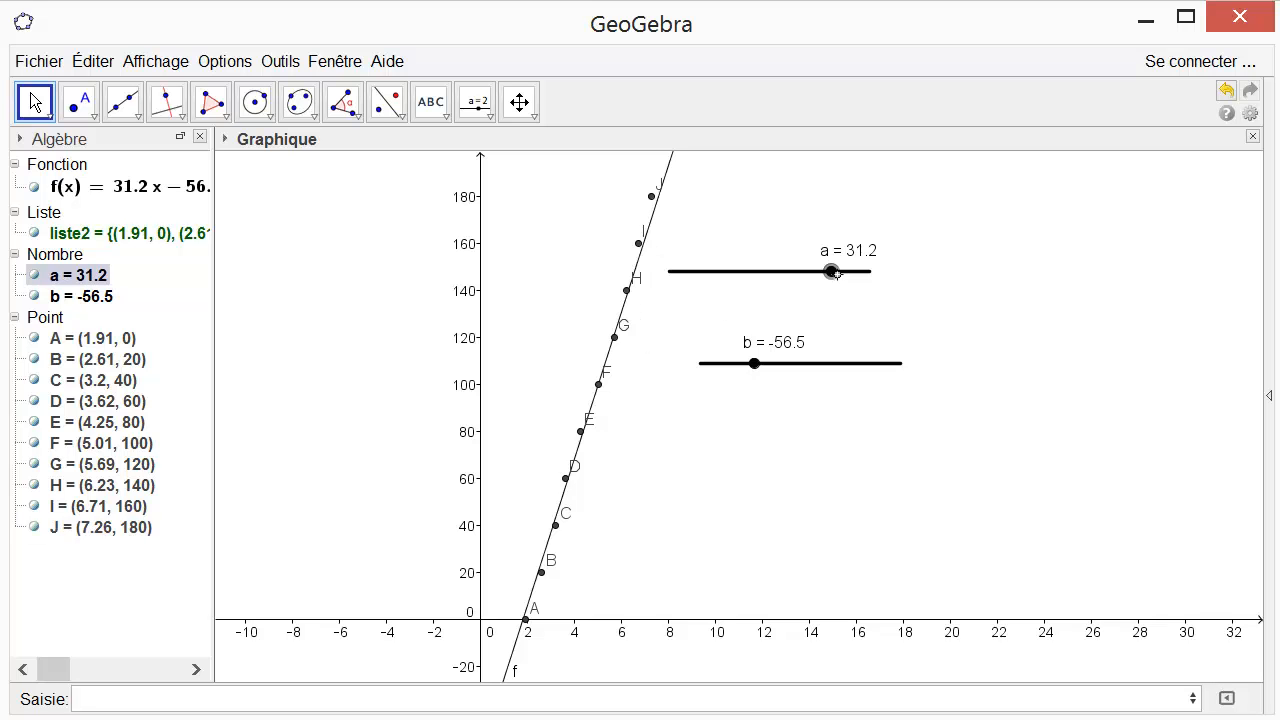
{"action": "mouse_move", "coordinate": [831, 271]}
{"action": "left_mouse_down"}
{"action": "mouse_move", "coordinate": [846, 272]}
{"action": "mouse_move", "coordinate": [834, 273]}
{"action": "left_mouse_up"}
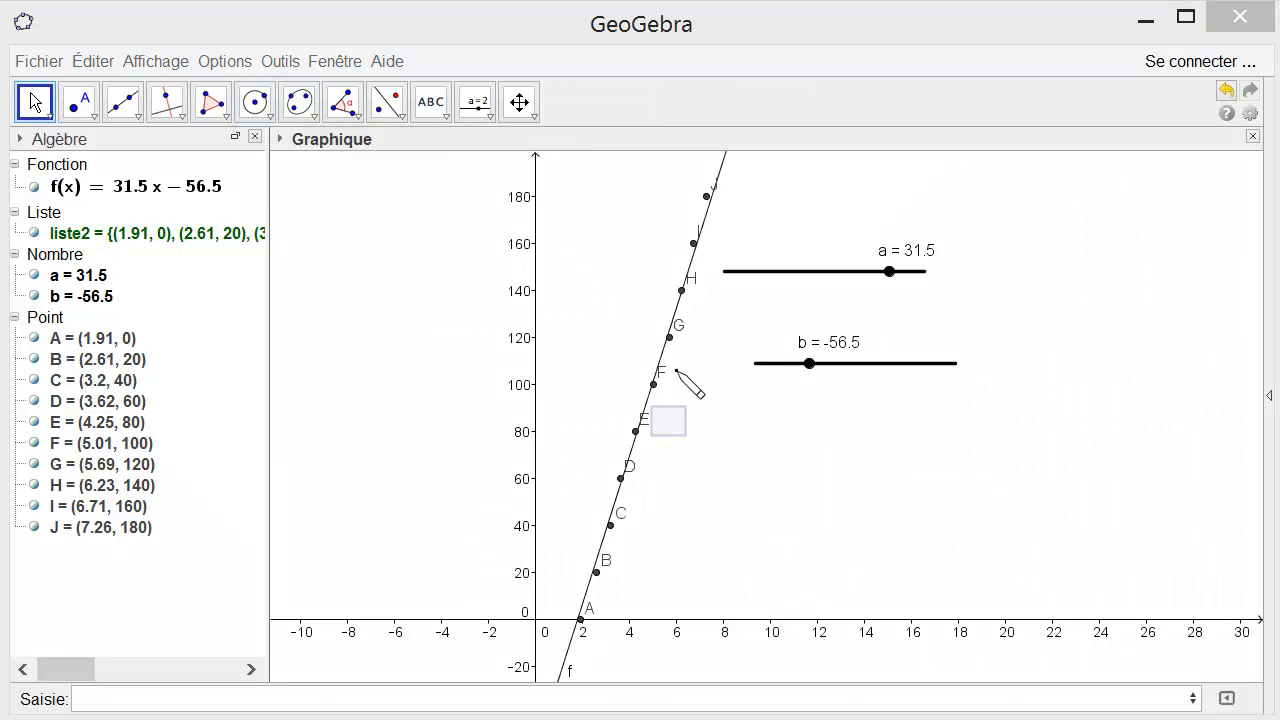
Draw a curved leader from line f with the pen and handwrite "f(x) = 31.5x +" at its end
{"action": "mouse_move", "coordinate": [676, 370]}
{"action": "left_mouse_down"}
{"action": "mouse_move", "coordinate": [730, 421]}
{"action": "mouse_move", "coordinate": [751, 497]}
{"action": "mouse_move", "coordinate": [744, 465]}
{"action": "left_mouse_up"}
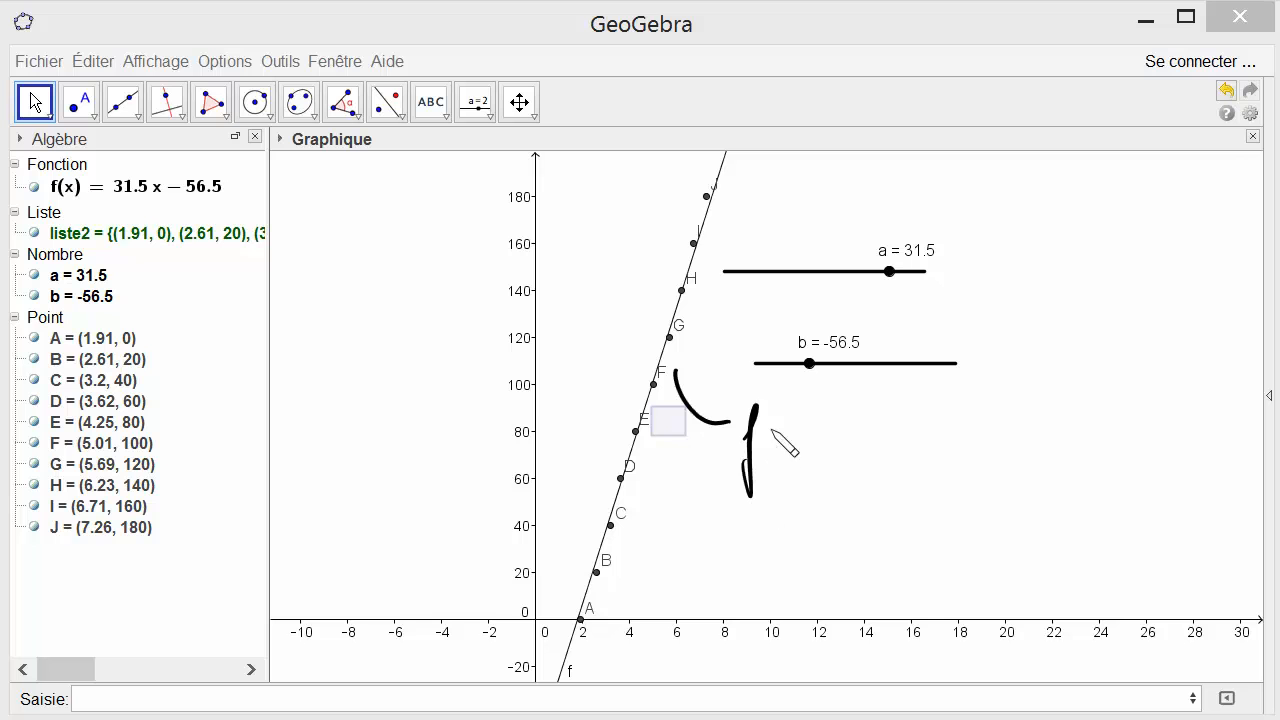
{"action": "mouse_move", "coordinate": [773, 418]}
{"action": "left_mouse_down"}
{"action": "mouse_move", "coordinate": [769, 456]}
{"action": "mouse_move", "coordinate": [797, 456]}
{"action": "mouse_move", "coordinate": [784, 456]}
{"action": "left_mouse_up"}
{"action": "mouse_move", "coordinate": [806, 424]}
{"action": "left_mouse_down"}
{"action": "mouse_move", "coordinate": [808, 456]}
{"action": "mouse_move", "coordinate": [841, 445]}
{"action": "left_mouse_up"}
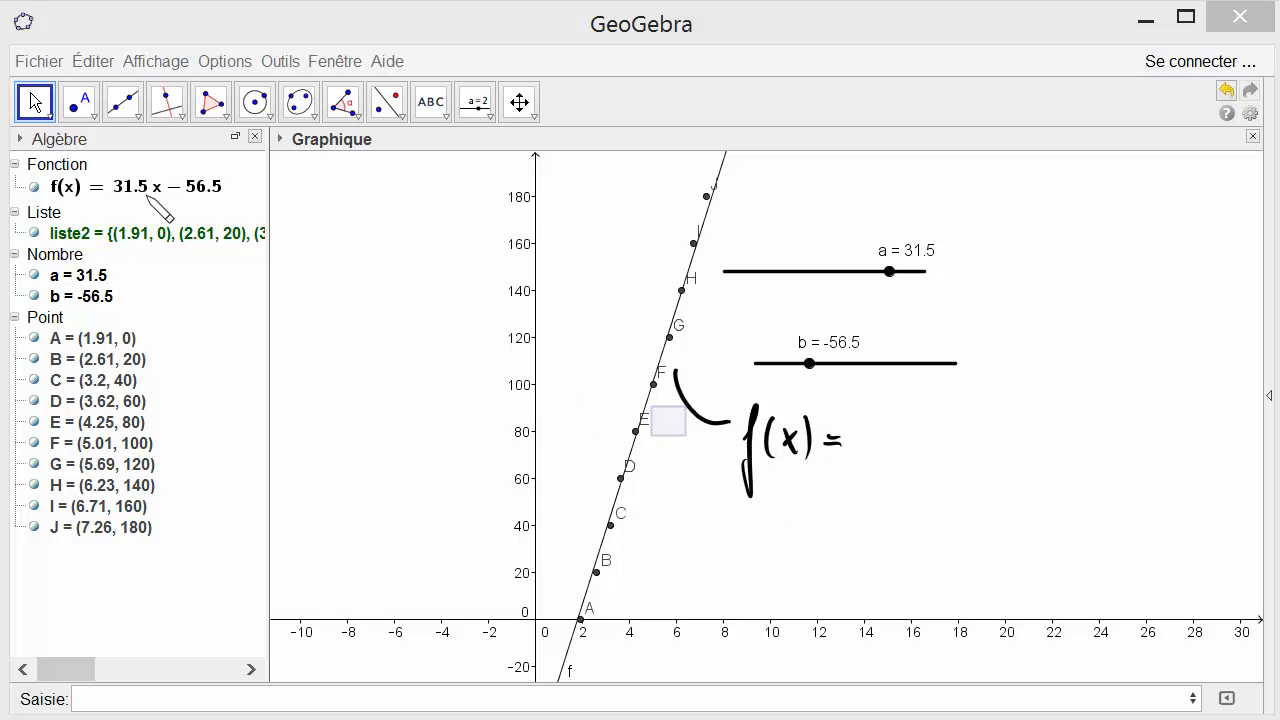
{"action": "mouse_move", "coordinate": [857, 425]}
{"action": "left_mouse_down"}
{"action": "mouse_move", "coordinate": [859, 446]}
{"action": "mouse_move", "coordinate": [976, 440]}
{"action": "left_mouse_up"}
{"action": "left_click", "coordinate": [885, 447]}
{"action": "left_click_drag", "start_coordinate": [968, 432], "coordinate": [989, 431]}
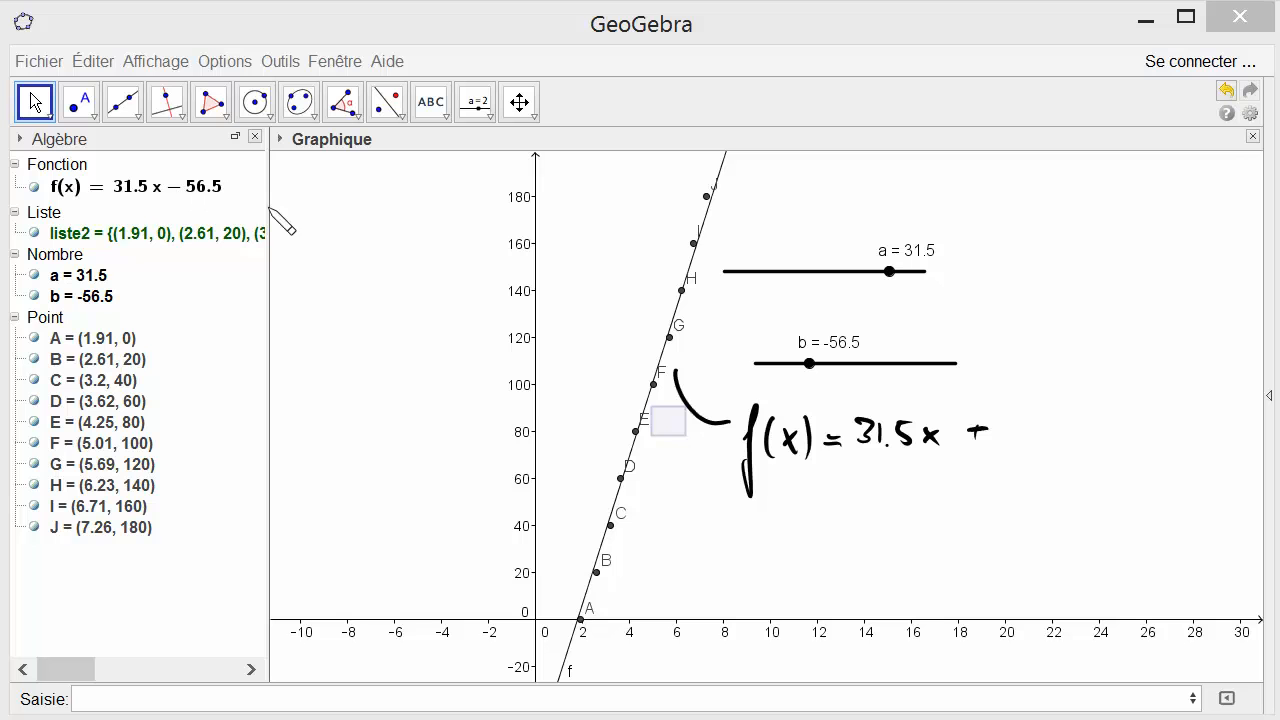
Undo the handwritten plus sign and complete the equation by handwriting "- 56.5" after 31.5x
{"action": "key", "text": "ctrl+z"}
{"action": "key", "text": "ctrl+z"}
{"action": "left_click_drag", "start_coordinate": [960, 434], "coordinate": [1047, 442]}
{"action": "left_click", "coordinate": [1035, 437]}
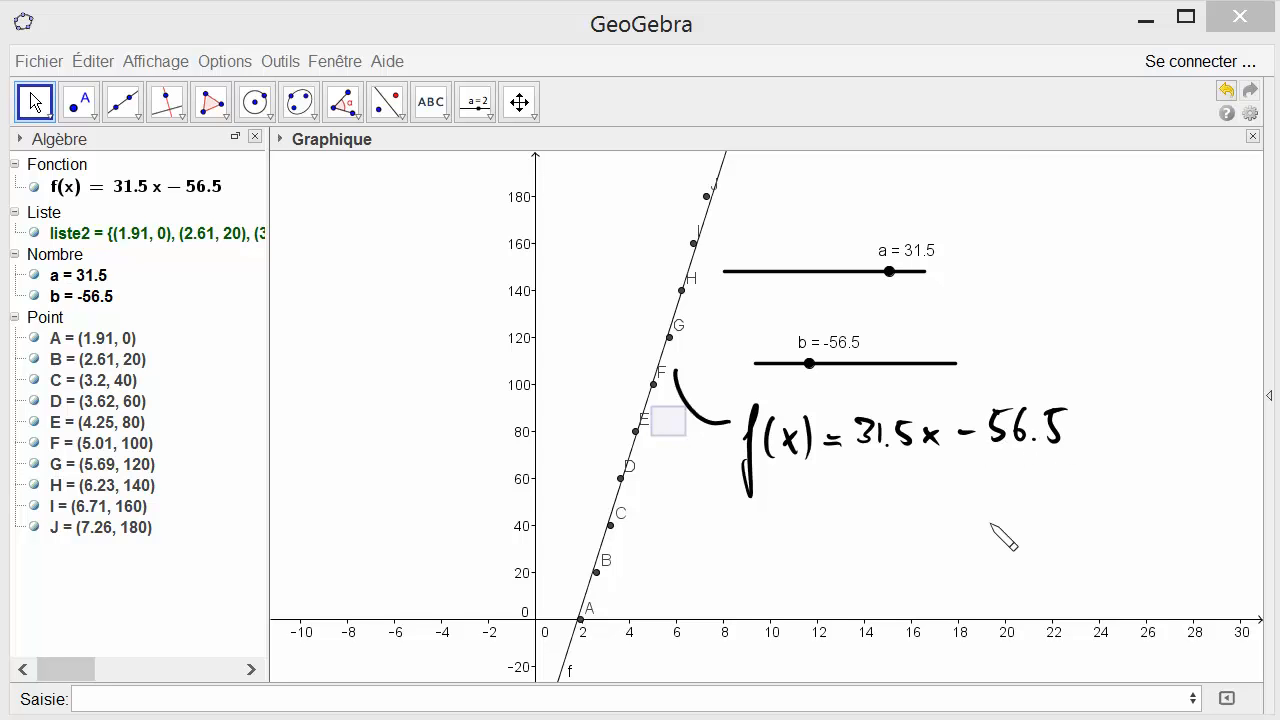